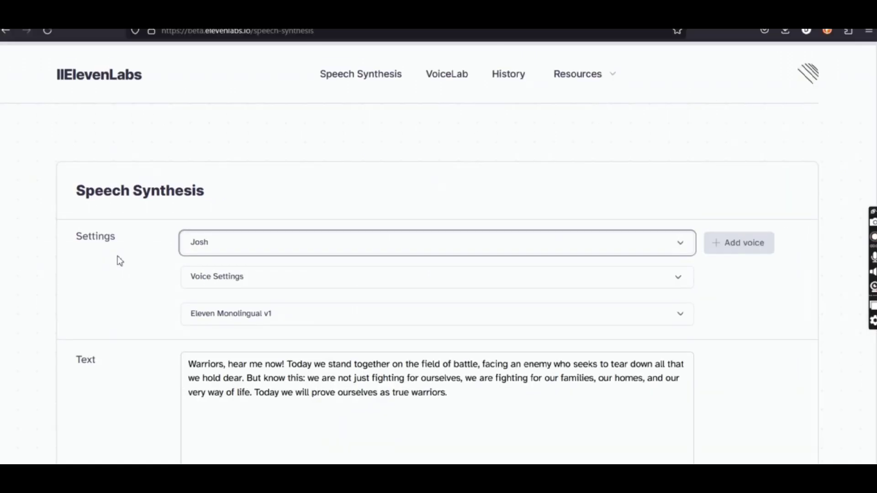
Select the premade/Adam voice and generate the 19-second warriors speech clip.
{"action": "scroll", "coordinate": [120, 261], "scroll_direction": "down", "scroll_amount": 1}
{"action": "scroll", "coordinate": [120, 261], "scroll_direction": "down", "scroll_amount": 2}
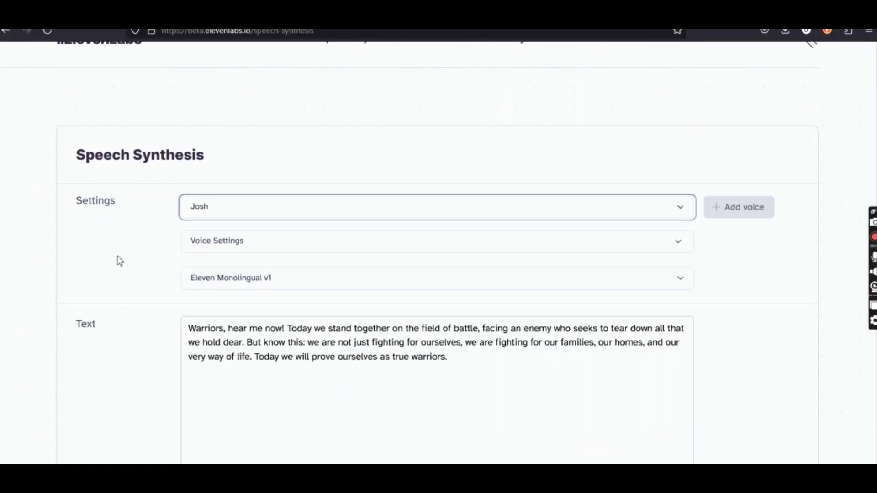
{"action": "left_click", "coordinate": [204, 194]}
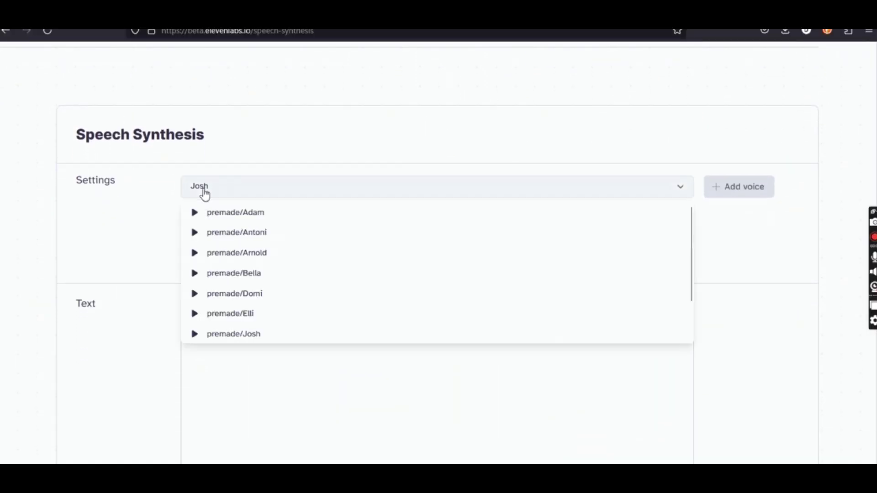
{"action": "scroll", "coordinate": [212, 218], "scroll_direction": "up", "scroll_amount": 1}
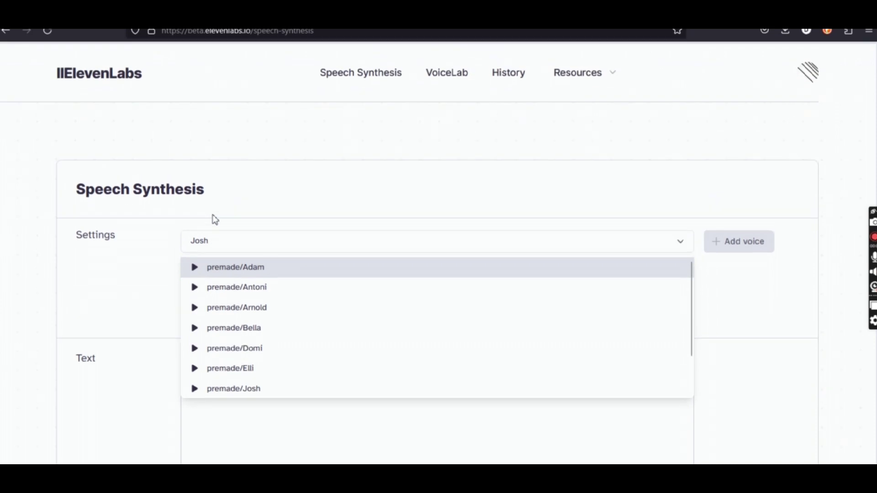
{"action": "left_click", "coordinate": [231, 276]}
{"action": "scroll", "coordinate": [77, 289], "scroll_direction": "down", "scroll_amount": 2}
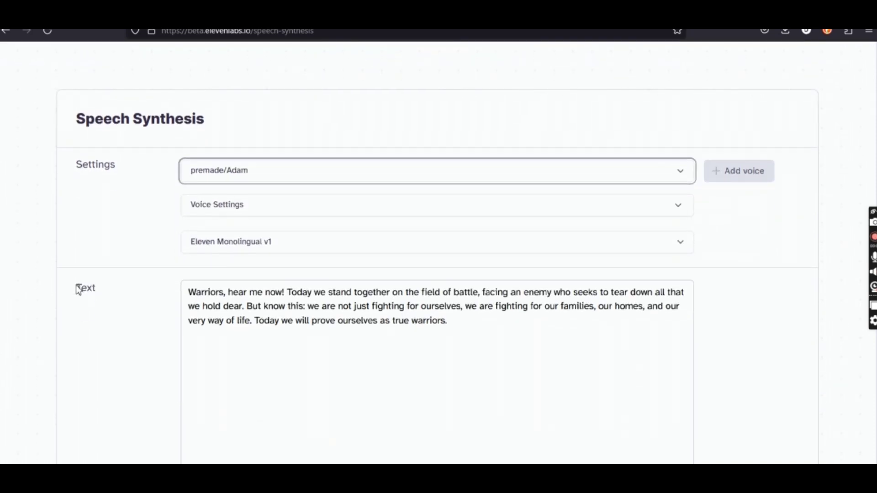
{"action": "scroll", "coordinate": [78, 290], "scroll_direction": "down", "scroll_amount": 4}
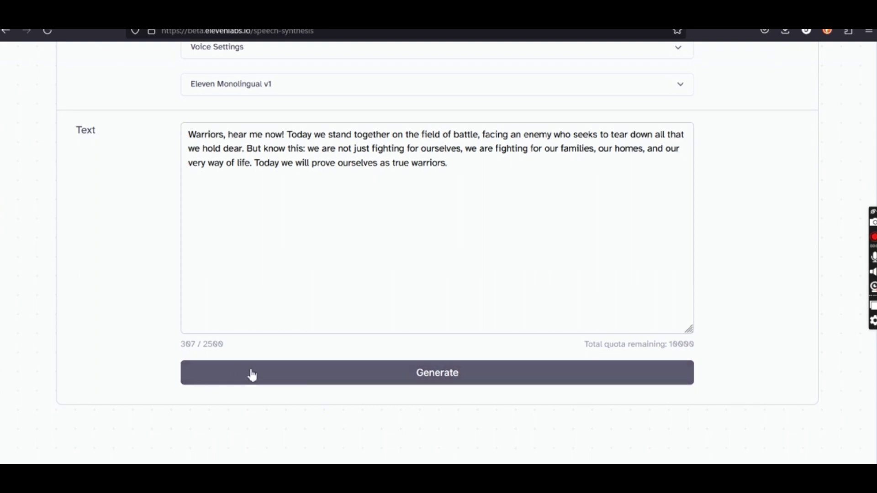
{"action": "left_click", "coordinate": [284, 381]}
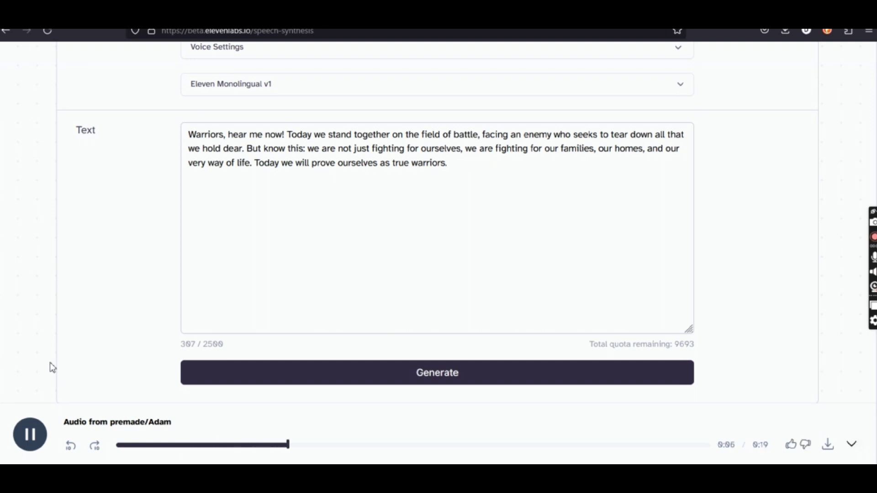
{"action": "scroll", "coordinate": [50, 364], "scroll_direction": "up", "scroll_amount": 3}
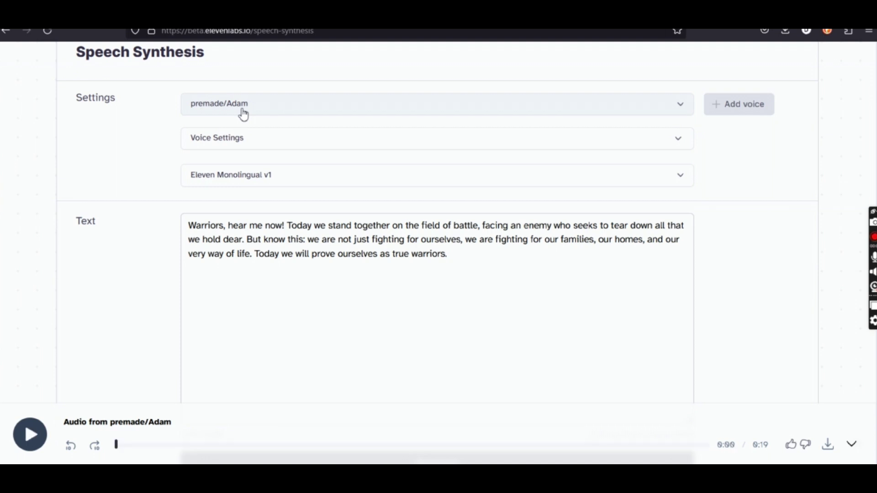
Switch the voice to premade/Arnold and generate the warriors passage, scrolling back up while it plays.
{"action": "left_click", "coordinate": [244, 114]}
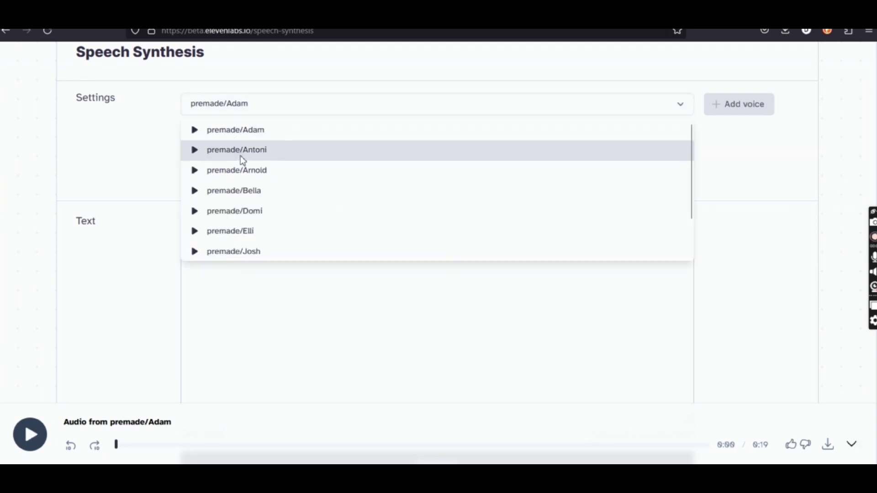
{"action": "left_click", "coordinate": [241, 187]}
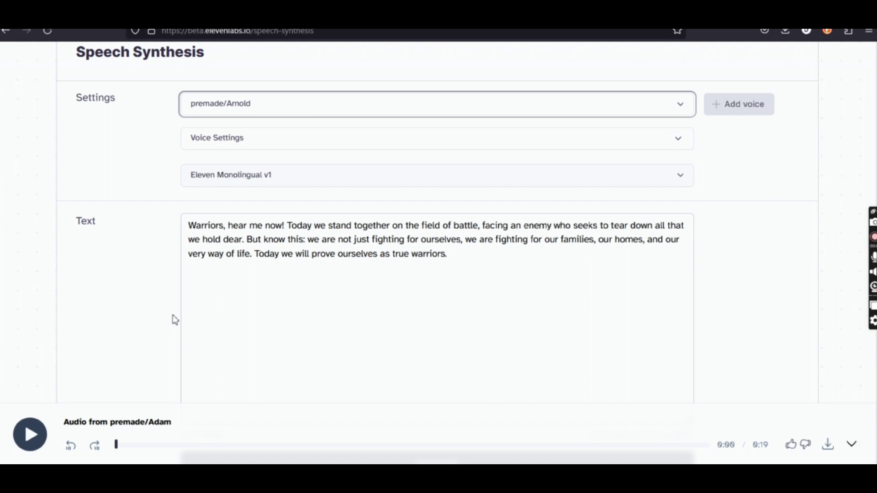
{"action": "scroll", "coordinate": [175, 320], "scroll_direction": "down", "scroll_amount": 3}
{"action": "left_click", "coordinate": [289, 356]}
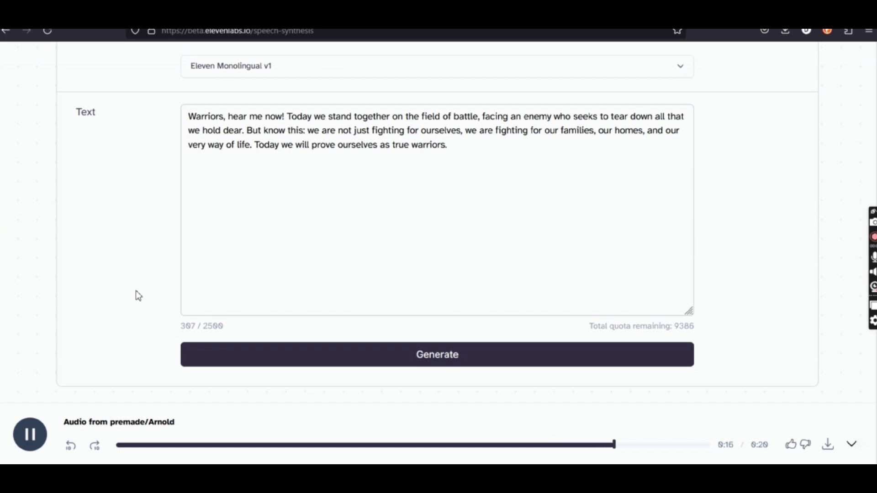
{"action": "scroll", "coordinate": [136, 151], "scroll_direction": "up", "scroll_amount": 1}
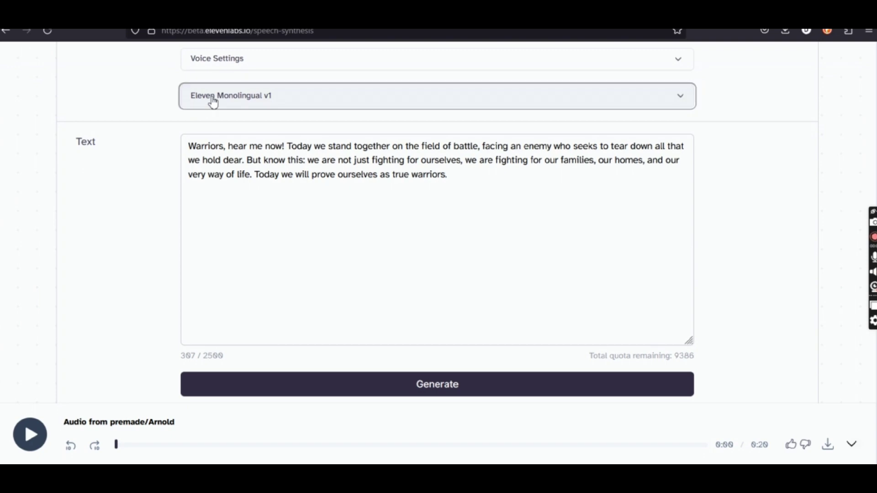
{"action": "scroll", "coordinate": [131, 183], "scroll_direction": "up", "scroll_amount": 3}
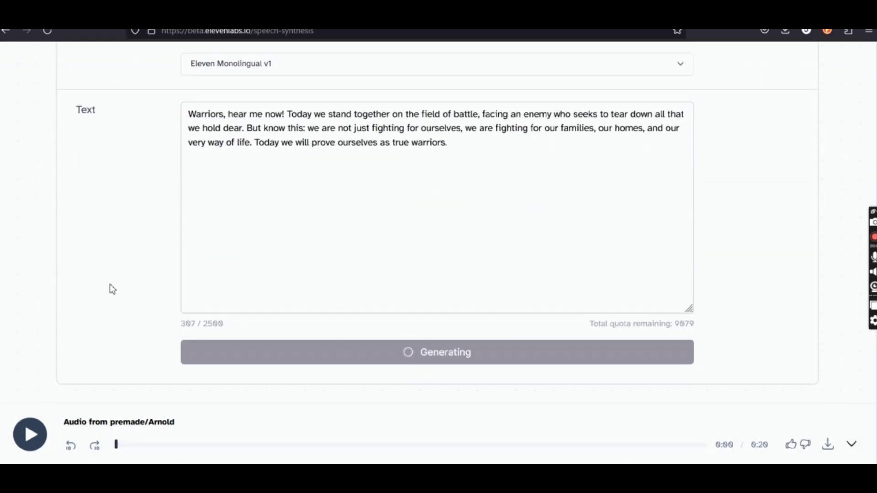
{"action": "scroll", "coordinate": [113, 289], "scroll_direction": "up", "scroll_amount": 1}
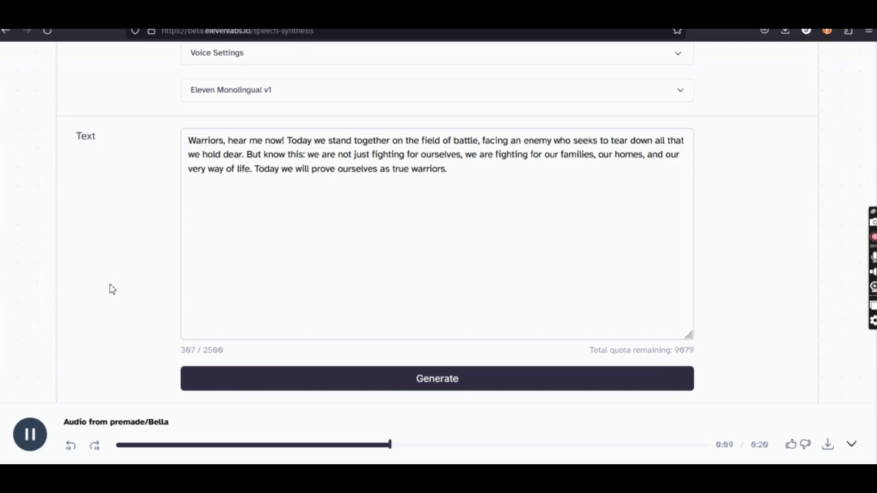
{"action": "scroll", "coordinate": [113, 289], "scroll_direction": "up", "scroll_amount": 1}
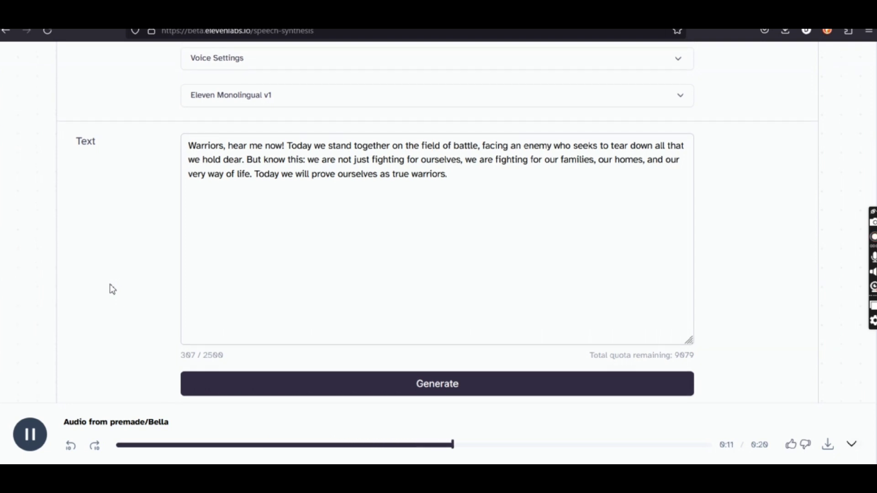
{"action": "scroll", "coordinate": [113, 289], "scroll_direction": "up", "scroll_amount": 1}
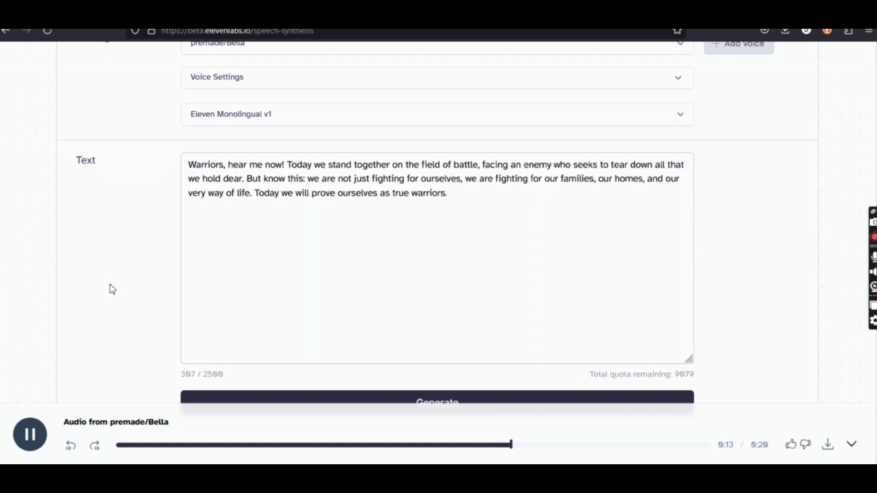
{"action": "scroll", "coordinate": [113, 290], "scroll_direction": "up", "scroll_amount": 1}
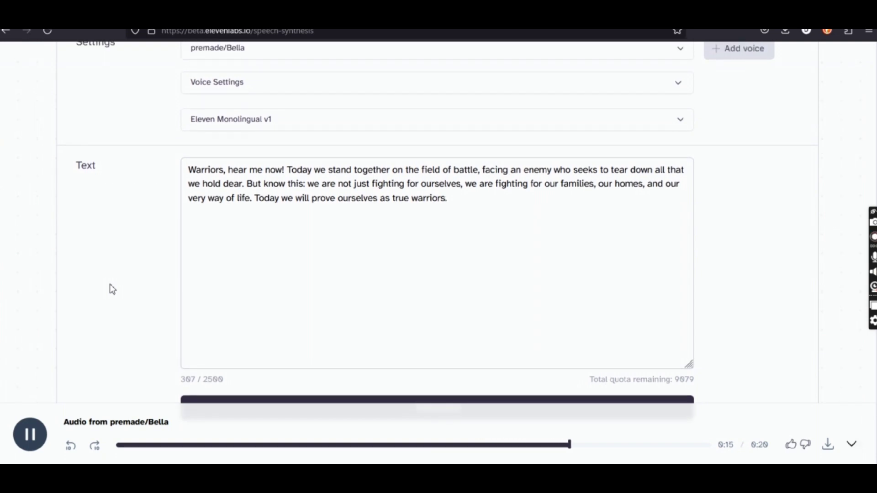
{"action": "scroll", "coordinate": [113, 289], "scroll_direction": "up", "scroll_amount": 1}
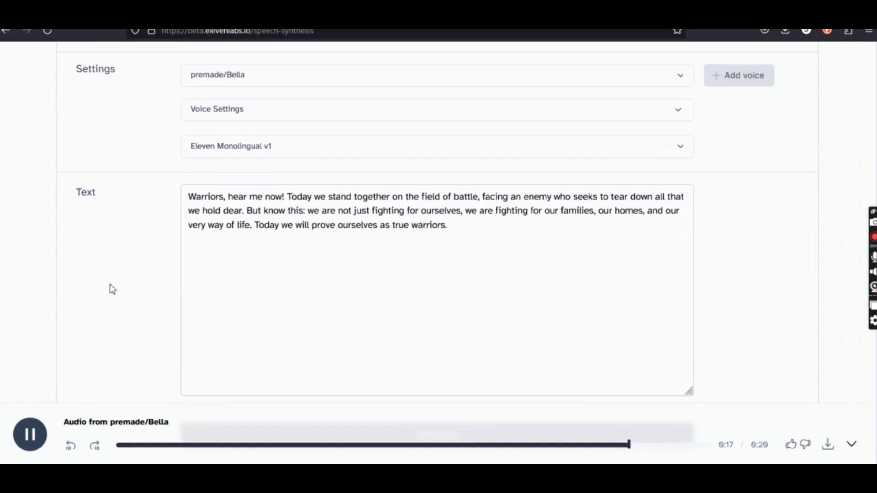
Generate the warriors speech with the premade/Elli voice.
{"action": "left_click", "coordinate": [245, 80]}
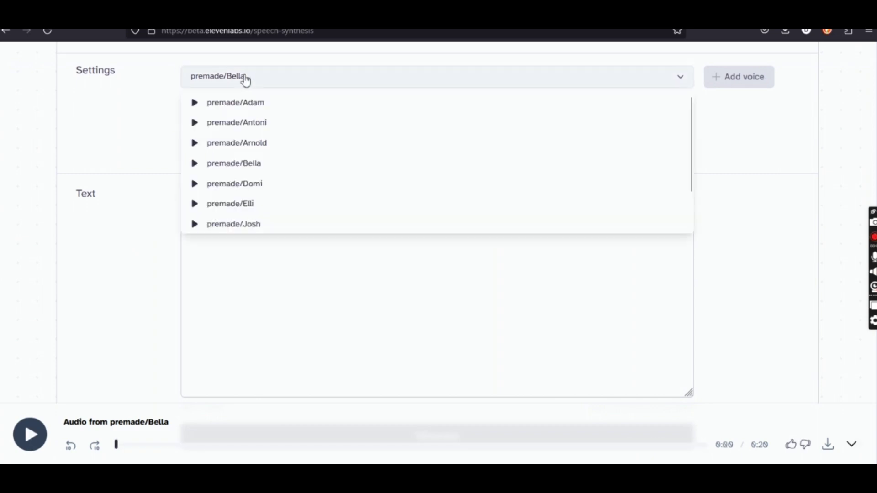
{"action": "left_click", "coordinate": [229, 204]}
{"action": "scroll", "coordinate": [256, 275], "scroll_direction": "down", "scroll_amount": 4}
{"action": "left_click", "coordinate": [288, 322]}
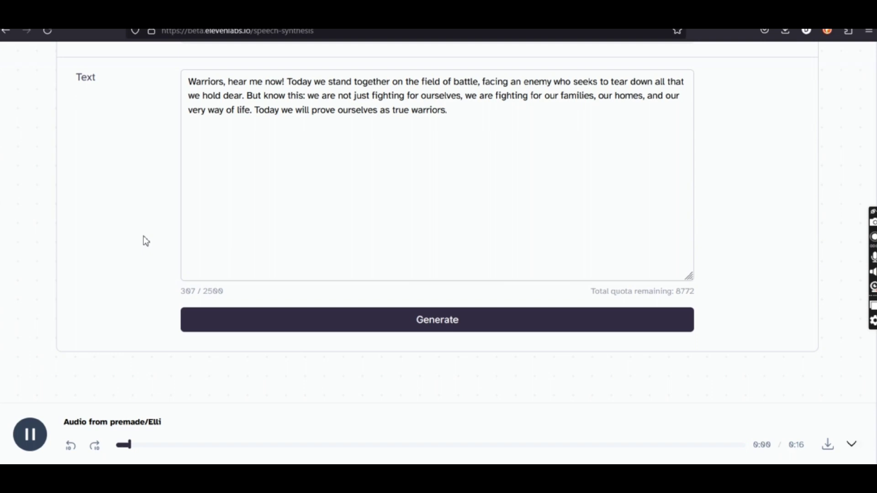
{"action": "scroll", "coordinate": [146, 241], "scroll_direction": "up", "scroll_amount": 1}
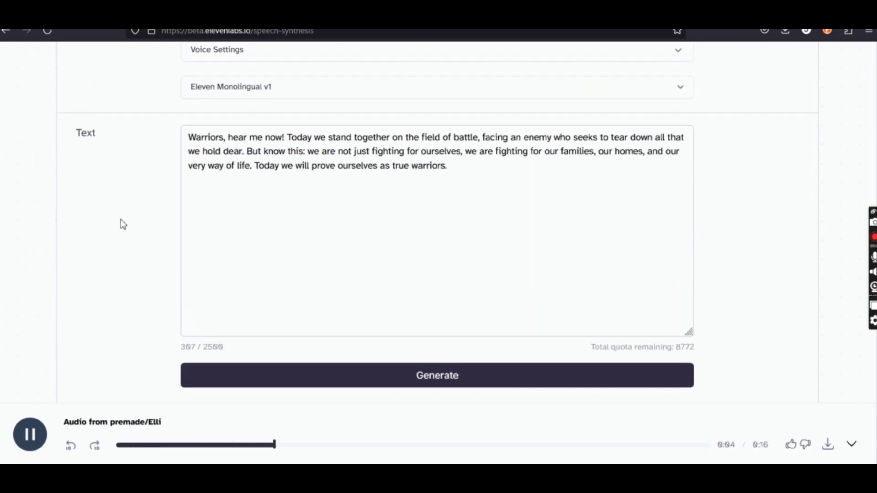
{"action": "scroll", "coordinate": [122, 222], "scroll_direction": "up", "scroll_amount": 1}
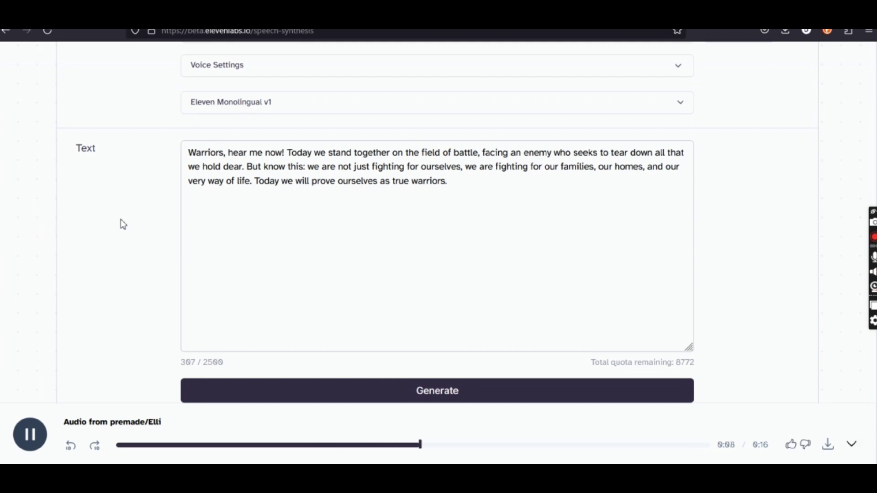
{"action": "scroll", "coordinate": [121, 220], "scroll_direction": "up", "scroll_amount": 2}
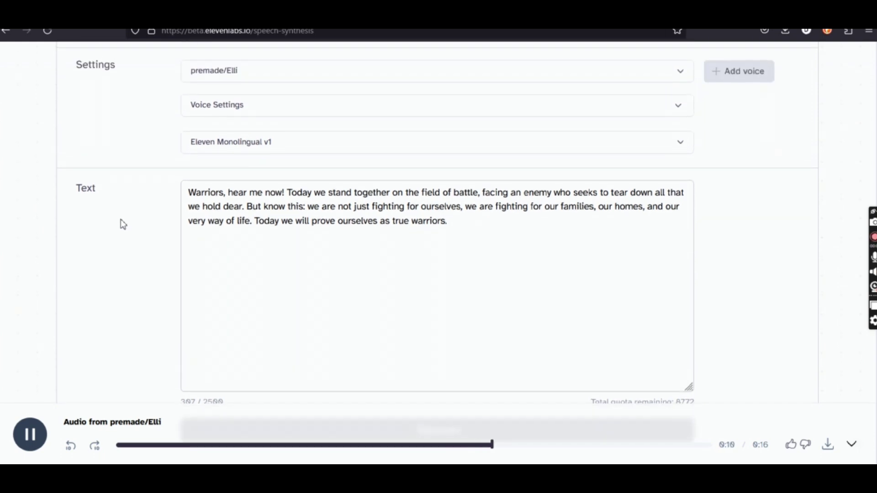
{"action": "scroll", "coordinate": [121, 220], "scroll_direction": "up", "scroll_amount": 1}
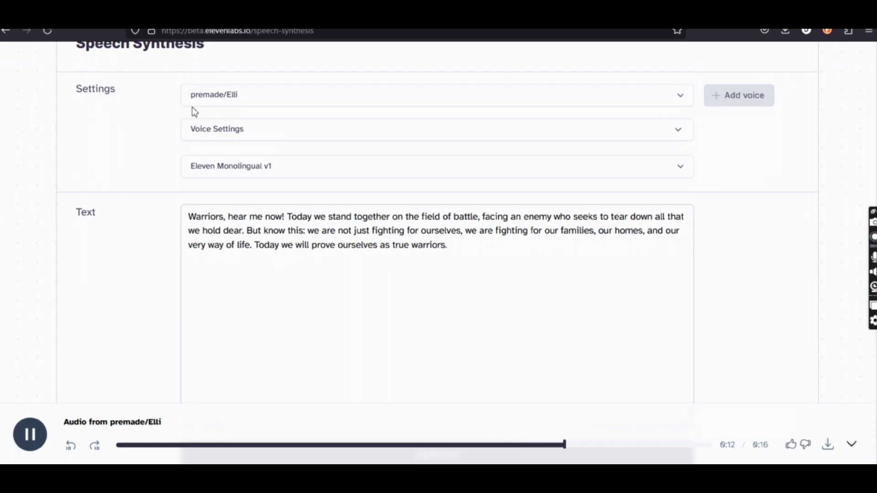
Switch to premade/Rachel and play its 18-second warriors speech clip.
{"action": "left_click", "coordinate": [216, 95]}
{"action": "scroll", "coordinate": [261, 191], "scroll_direction": "down", "scroll_amount": 1}
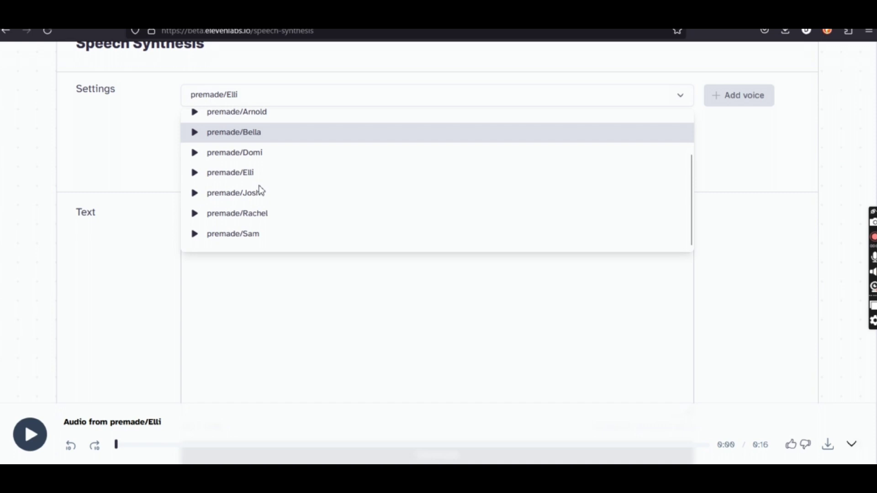
{"action": "scroll", "coordinate": [258, 190], "scroll_direction": "up", "scroll_amount": 1}
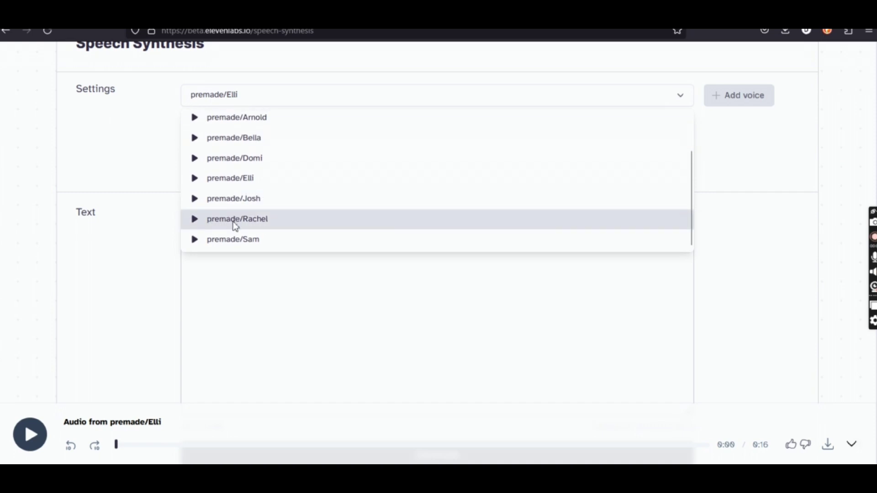
{"action": "left_click", "coordinate": [236, 219]}
{"action": "scroll", "coordinate": [206, 228], "scroll_direction": "down", "scroll_amount": 5}
{"action": "left_click", "coordinate": [187, 255]}
{"action": "scroll", "coordinate": [159, 196], "scroll_direction": "up", "scroll_amount": 3}
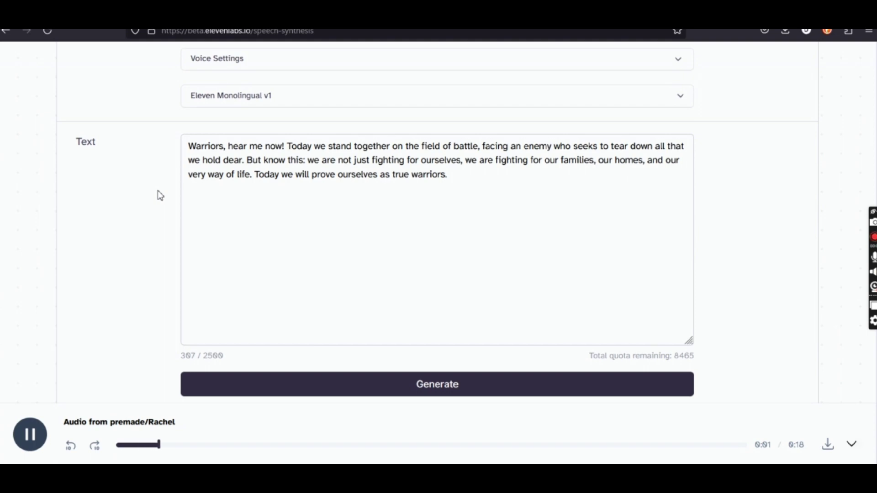
{"action": "scroll", "coordinate": [161, 196], "scroll_direction": "up", "scroll_amount": 1}
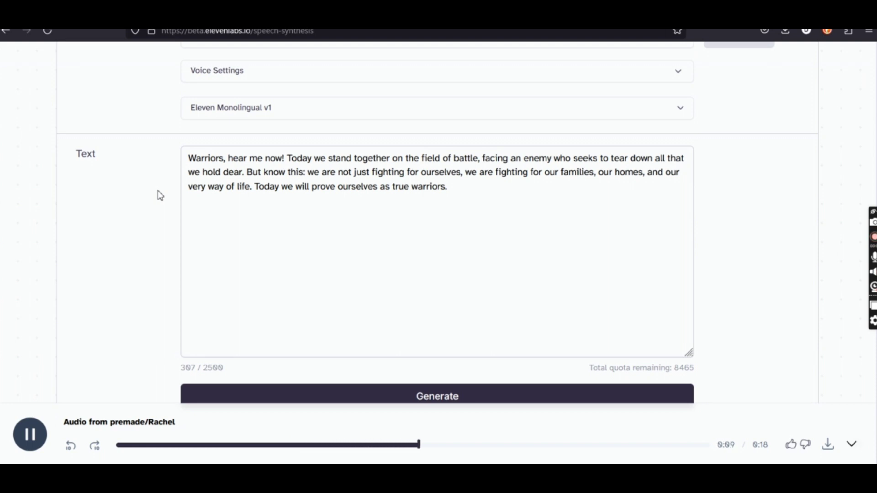
{"action": "scroll", "coordinate": [161, 195], "scroll_direction": "up", "scroll_amount": 2}
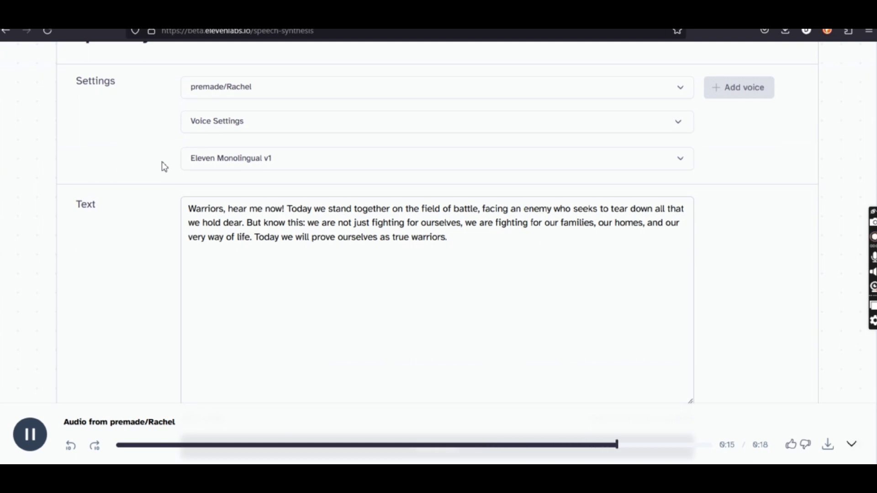
Expand Voice Settings to check the Stability and Clarity + Similarity sliders, then collapse them.
{"action": "left_click", "coordinate": [207, 128]}
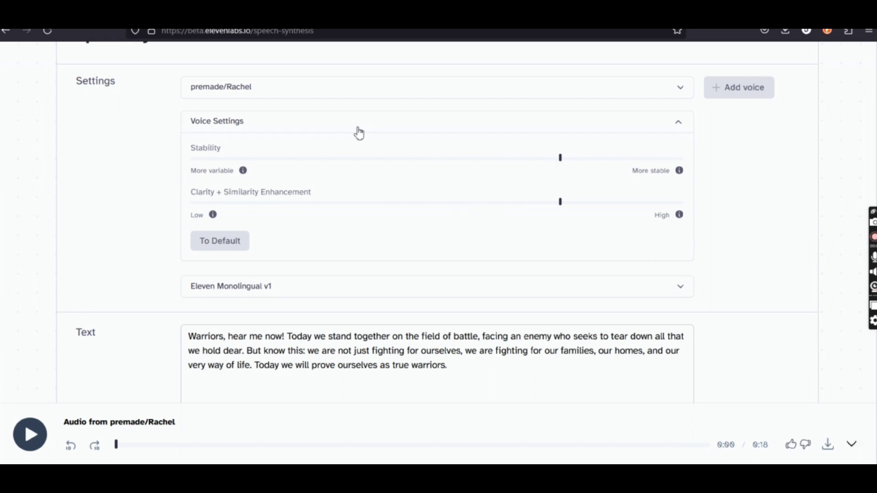
{"action": "left_click", "coordinate": [203, 121]}
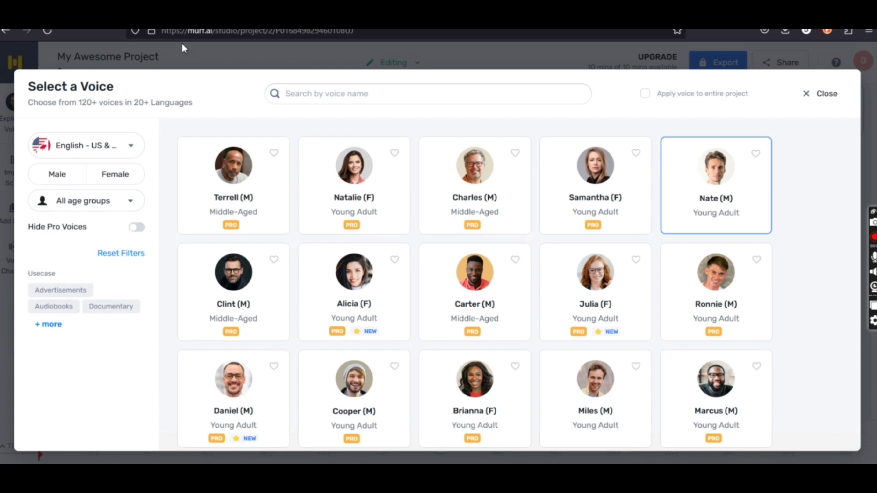
Play the Terrell, Natalie and Charles voice samples, stopping Natalie early.
{"action": "mouse_move", "coordinate": [251, 222]}
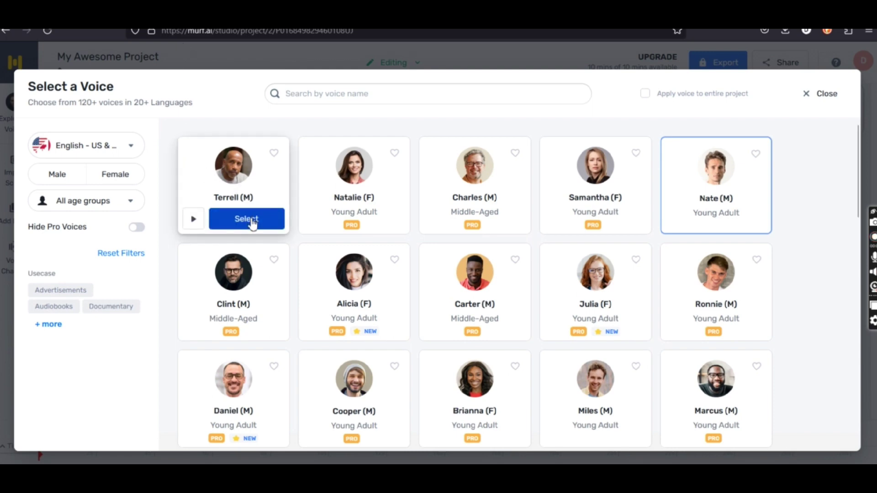
{"action": "left_click", "coordinate": [196, 219]}
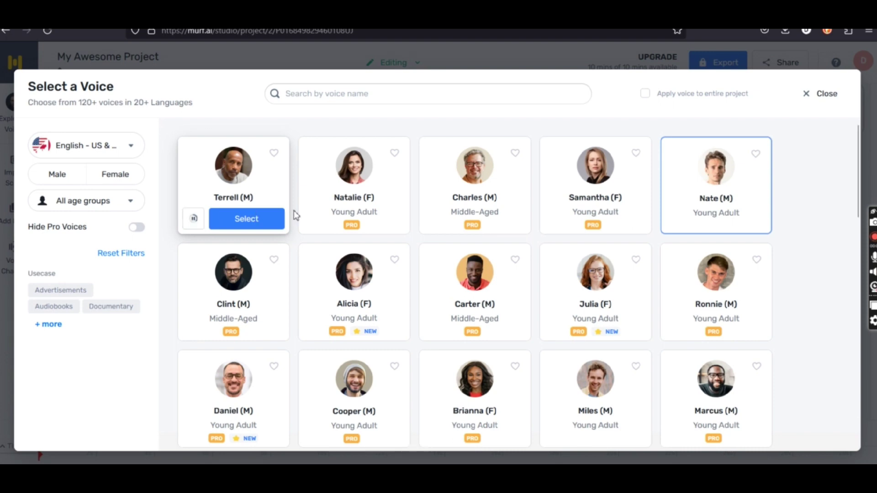
{"action": "mouse_move", "coordinate": [337, 196]}
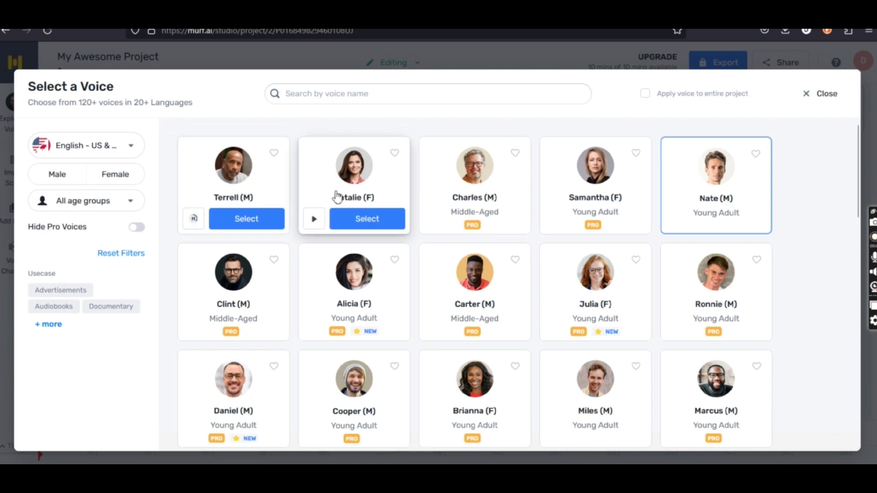
{"action": "left_click", "coordinate": [315, 221]}
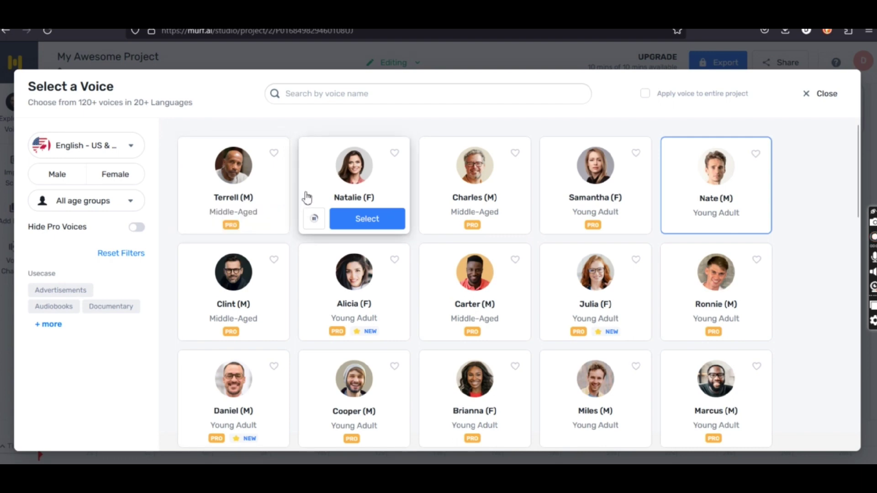
{"action": "left_click", "coordinate": [314, 218]}
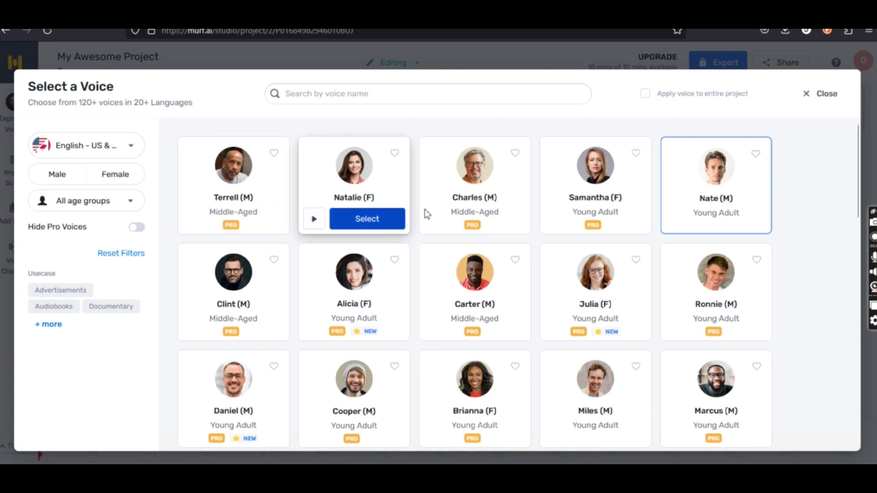
{"action": "left_click", "coordinate": [435, 219]}
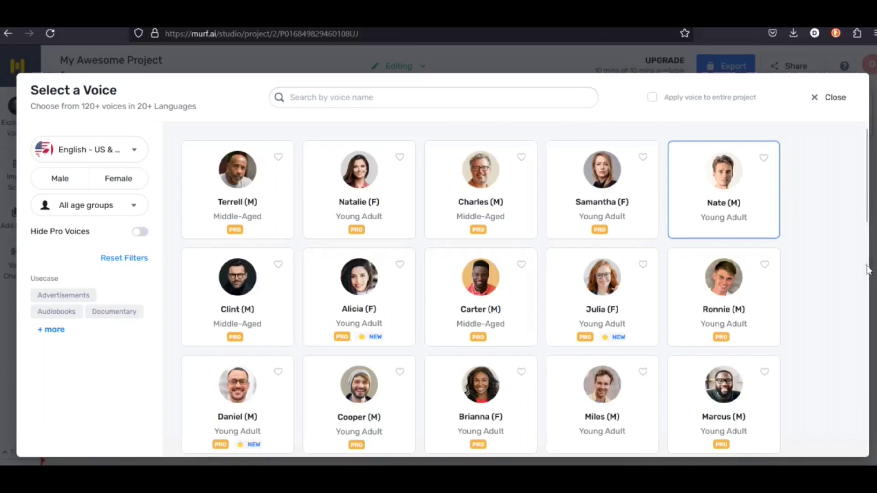
Preview the Nate, Alicia, Julia, Brianna and Marcus voice samples.
{"action": "left_click", "coordinate": [687, 225]}
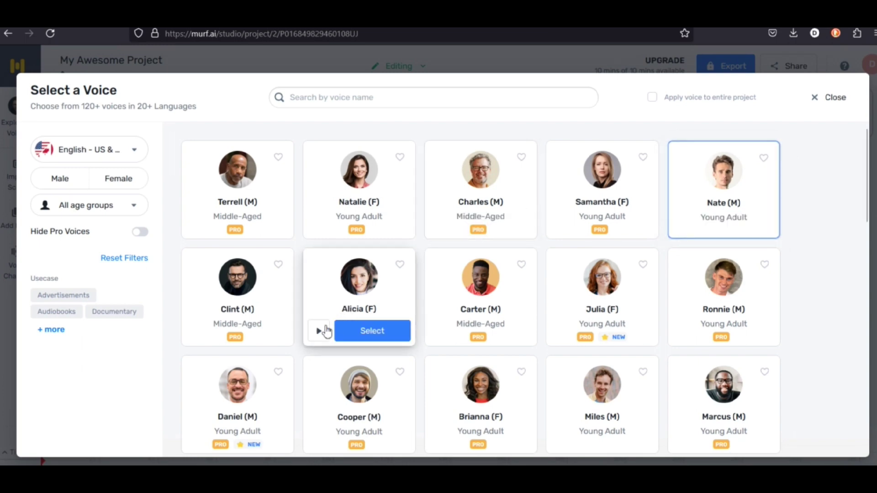
{"action": "left_click", "coordinate": [325, 332]}
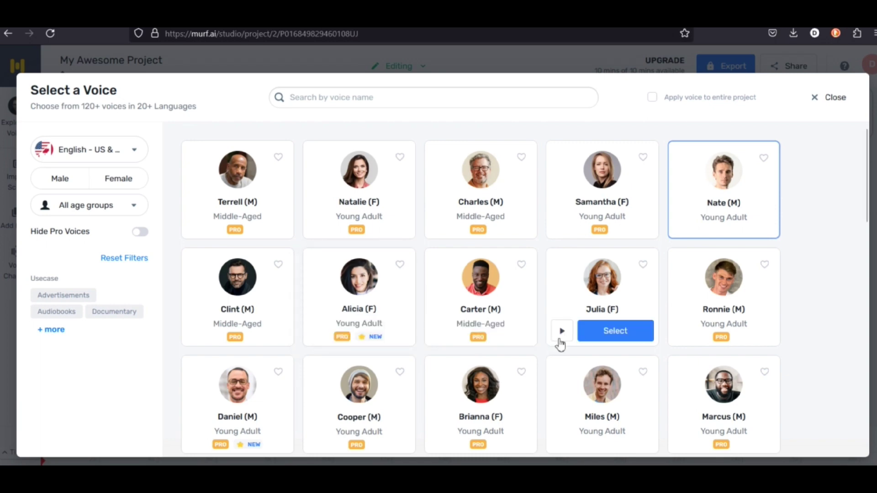
{"action": "left_click", "coordinate": [561, 331]}
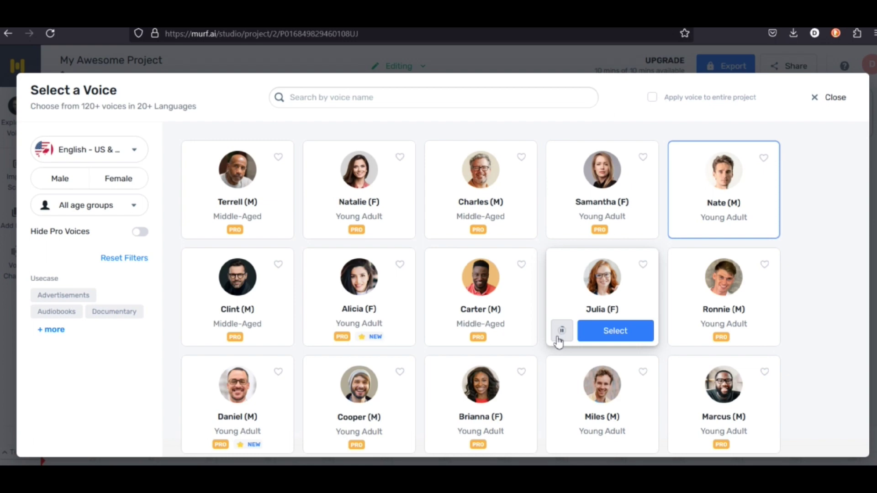
{"action": "left_click", "coordinate": [561, 331]}
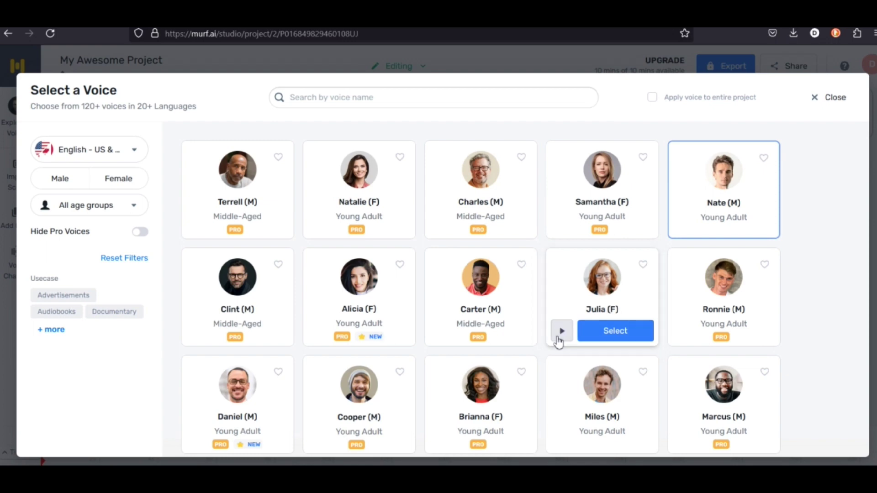
{"action": "scroll", "coordinate": [558, 342], "scroll_direction": "down", "scroll_amount": 3}
{"action": "mouse_move", "coordinate": [325, 295]}
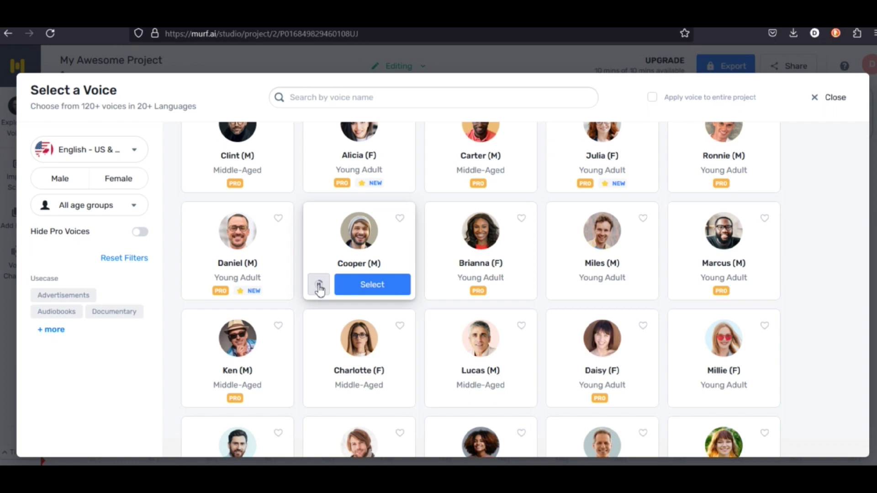
{"action": "left_click", "coordinate": [440, 286]}
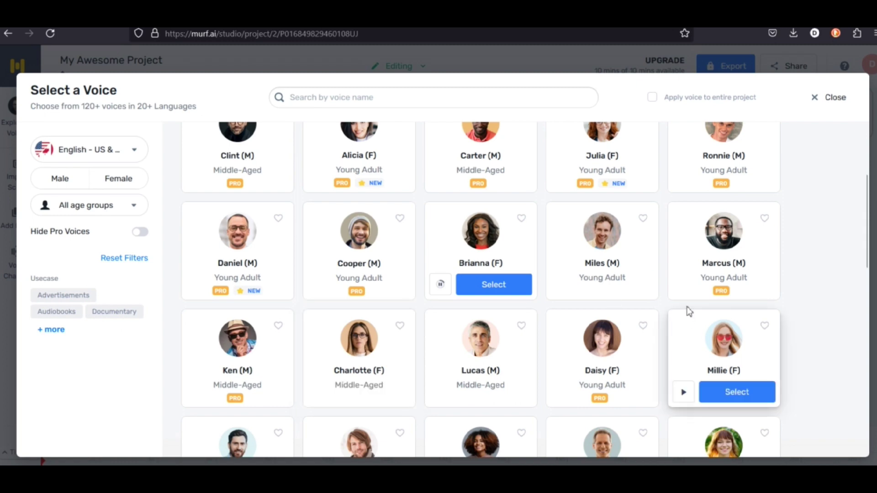
{"action": "left_click", "coordinate": [683, 285]}
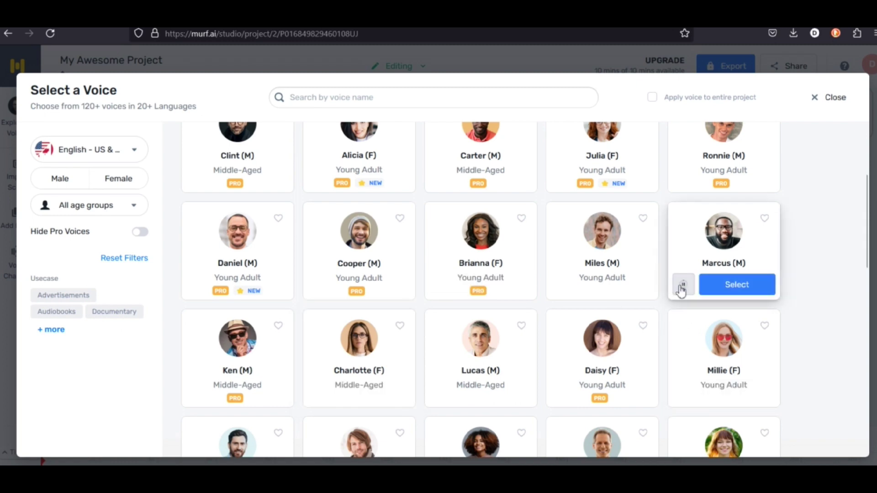
Preview Ken's and Michelle's samples, browsing down to the English - UK suggestions.
{"action": "mouse_move", "coordinate": [650, 351]}
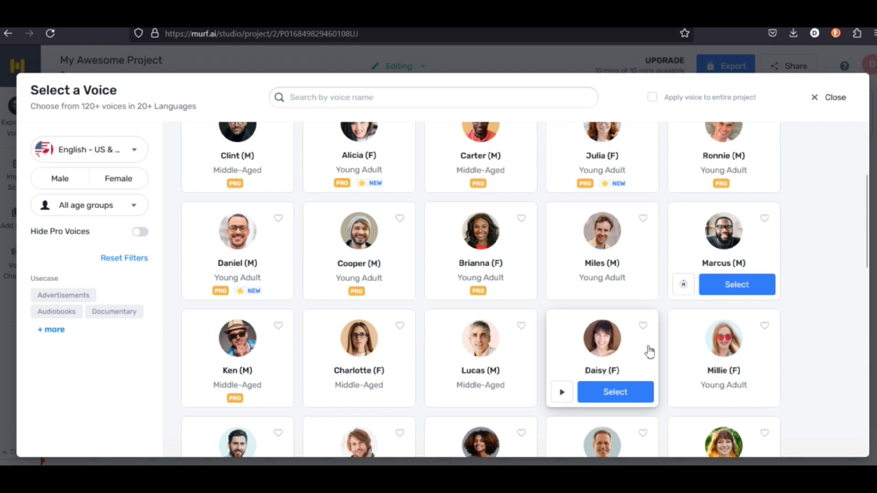
{"action": "scroll", "coordinate": [649, 351], "scroll_direction": "down", "scroll_amount": 1}
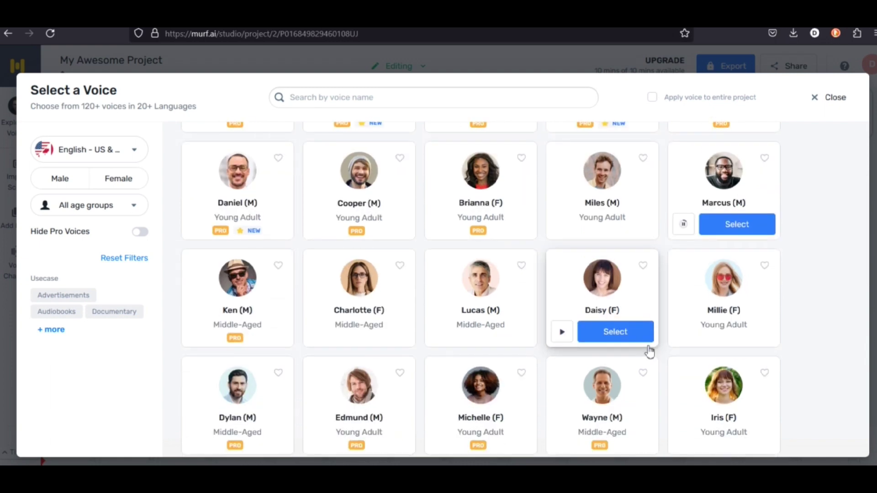
{"action": "mouse_move", "coordinate": [319, 333]}
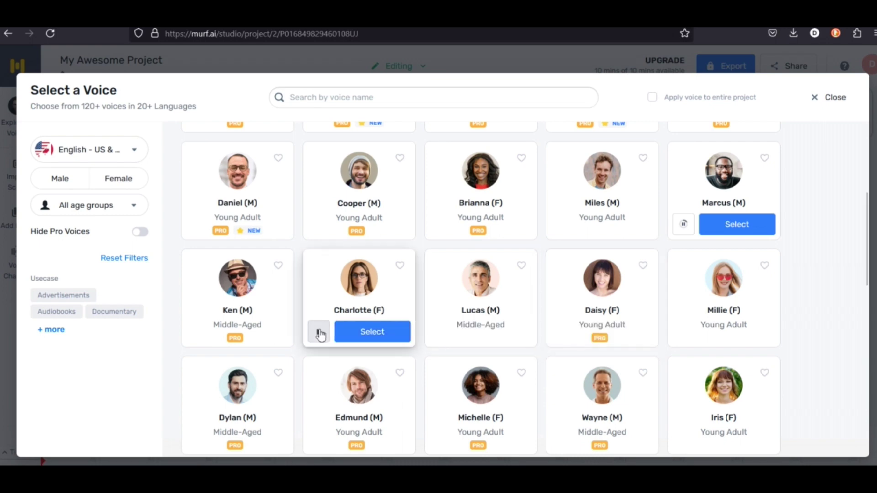
{"action": "mouse_move", "coordinate": [255, 329]}
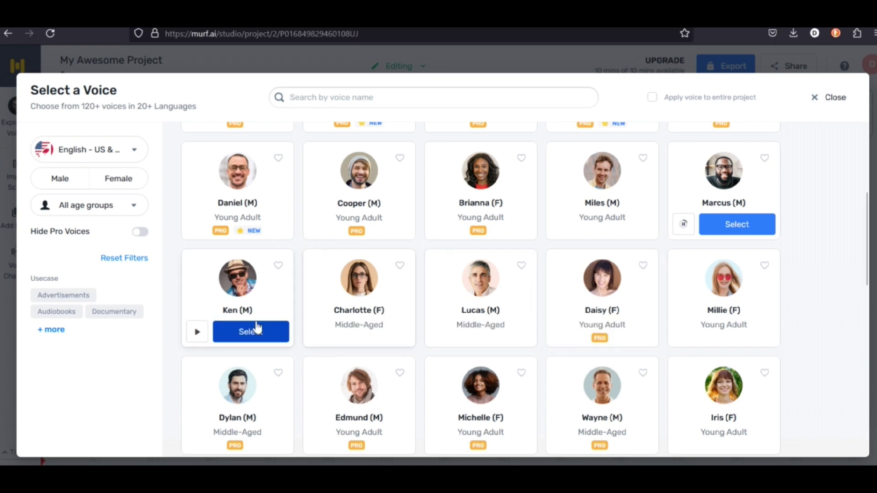
{"action": "left_click", "coordinate": [197, 333]}
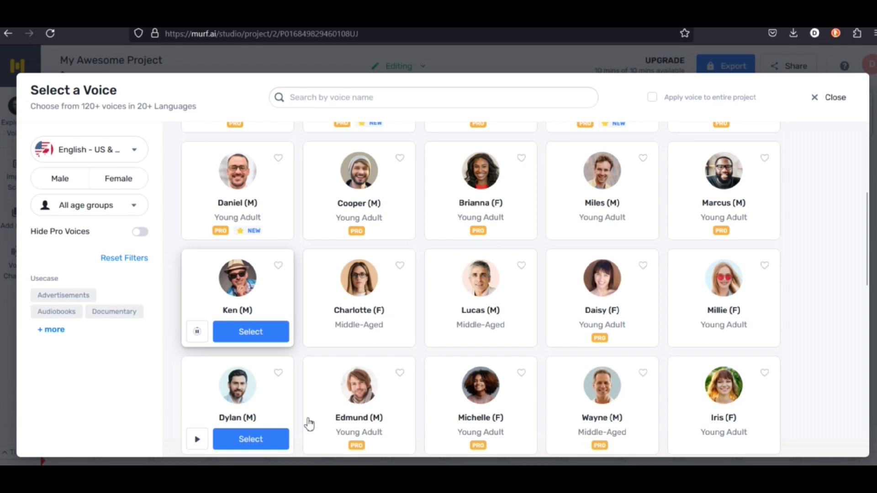
{"action": "mouse_move", "coordinate": [309, 424]}
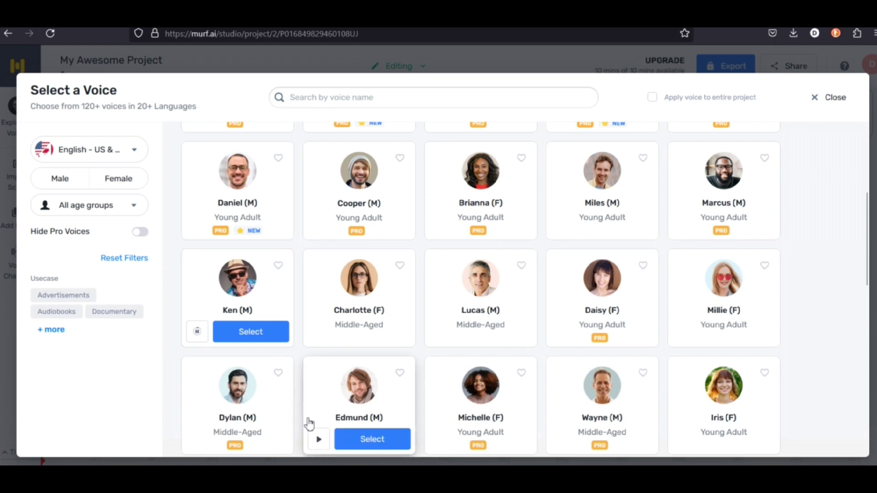
{"action": "scroll", "coordinate": [309, 424], "scroll_direction": "down", "scroll_amount": 1}
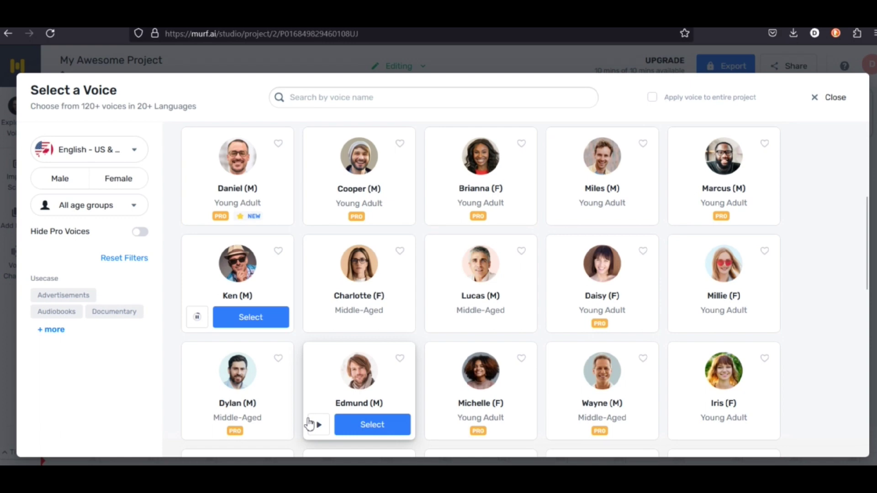
{"action": "scroll", "coordinate": [309, 424], "scroll_direction": "down", "scroll_amount": 2}
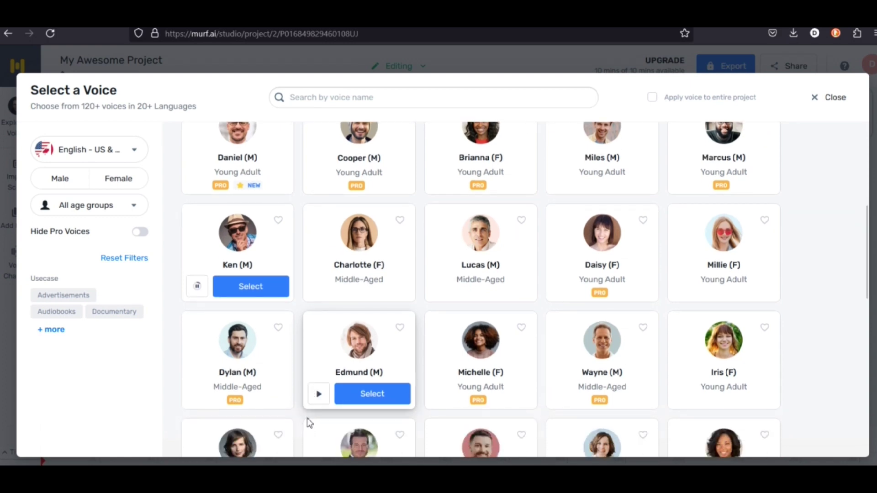
{"action": "scroll", "coordinate": [309, 425], "scroll_direction": "down", "scroll_amount": 4}
{"action": "scroll", "coordinate": [310, 425], "scroll_direction": "down", "scroll_amount": 3}
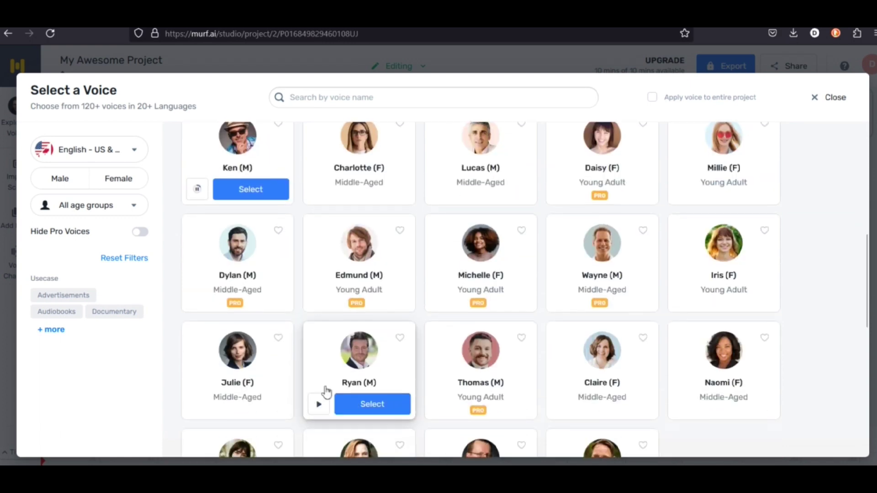
{"action": "mouse_move", "coordinate": [441, 299]}
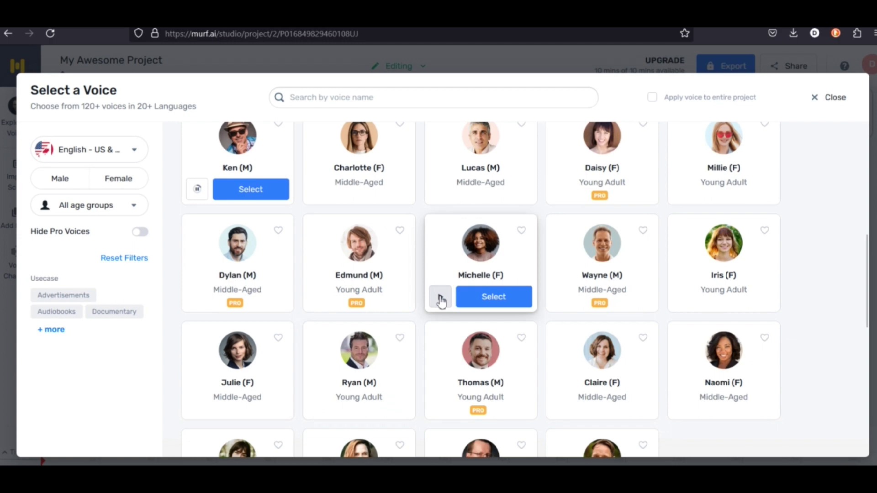
{"action": "left_click", "coordinate": [441, 299]}
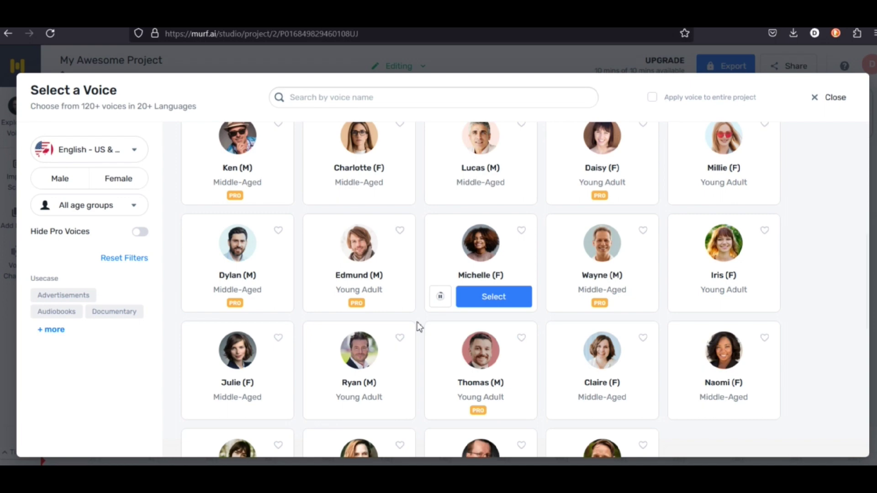
{"action": "scroll", "coordinate": [419, 326], "scroll_direction": "down", "scroll_amount": 4}
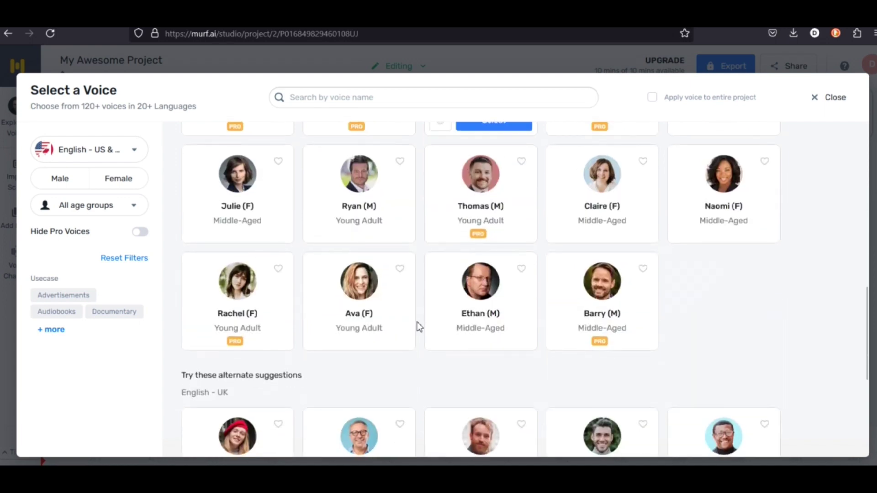
{"action": "scroll", "coordinate": [420, 327], "scroll_direction": "down", "scroll_amount": 5}
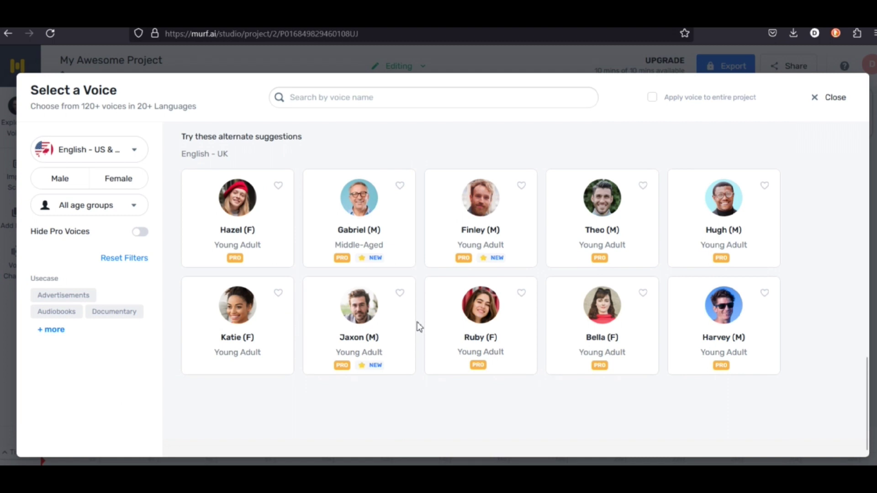
{"action": "scroll", "coordinate": [419, 327], "scroll_direction": "up", "scroll_amount": 1}
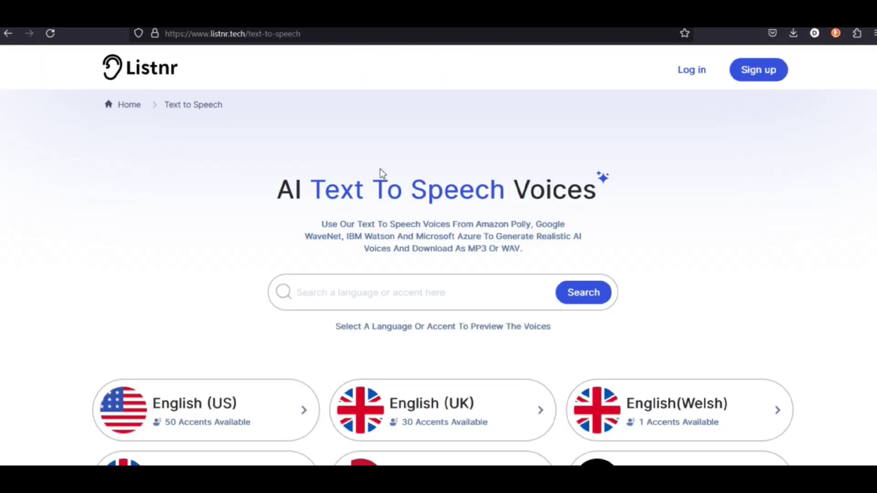
{"action": "scroll", "coordinate": [293, 202], "scroll_direction": "down", "scroll_amount": 1}
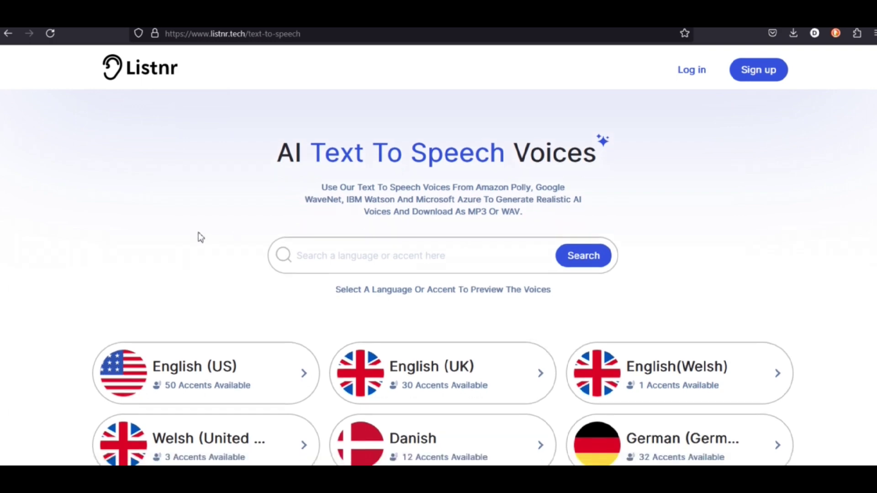
Open Listnr's English (US) voice collection and play Kevin's sample.
{"action": "scroll", "coordinate": [199, 234], "scroll_direction": "down", "scroll_amount": 3}
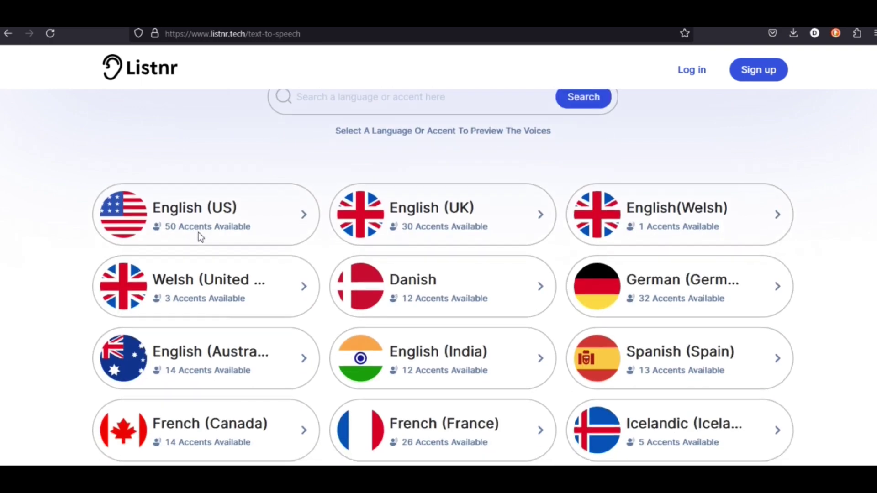
{"action": "left_click", "coordinate": [131, 211]}
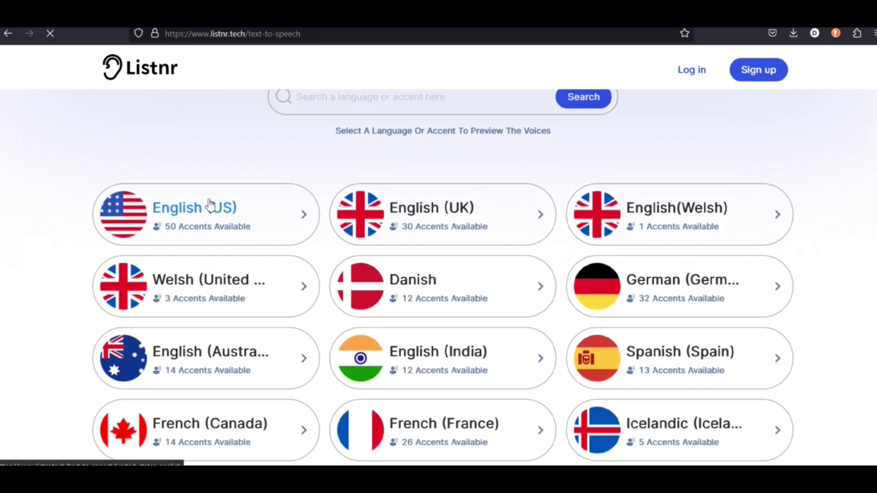
{"action": "scroll", "coordinate": [39, 239], "scroll_direction": "down", "scroll_amount": 4}
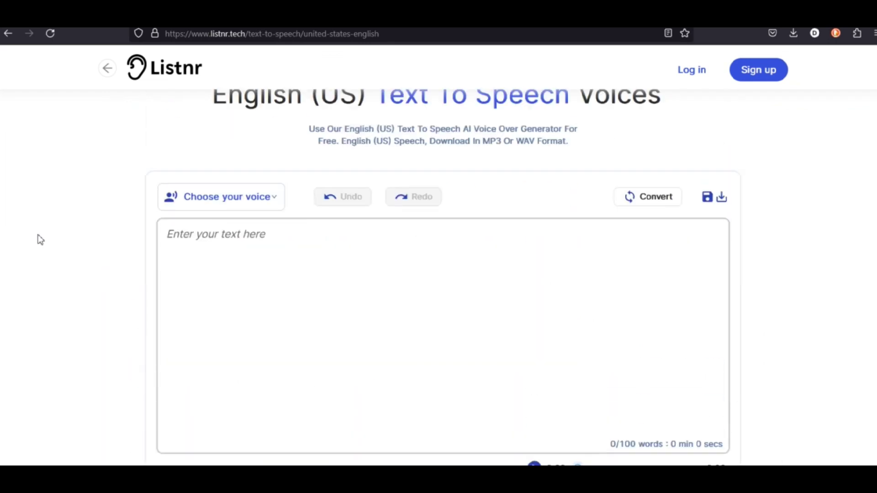
{"action": "scroll", "coordinate": [39, 238], "scroll_direction": "down", "scroll_amount": 10}
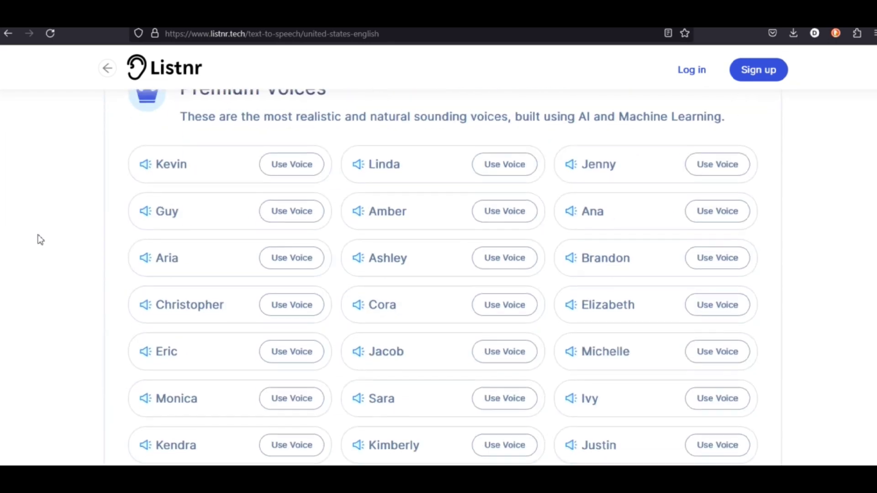
{"action": "left_click", "coordinate": [145, 161]}
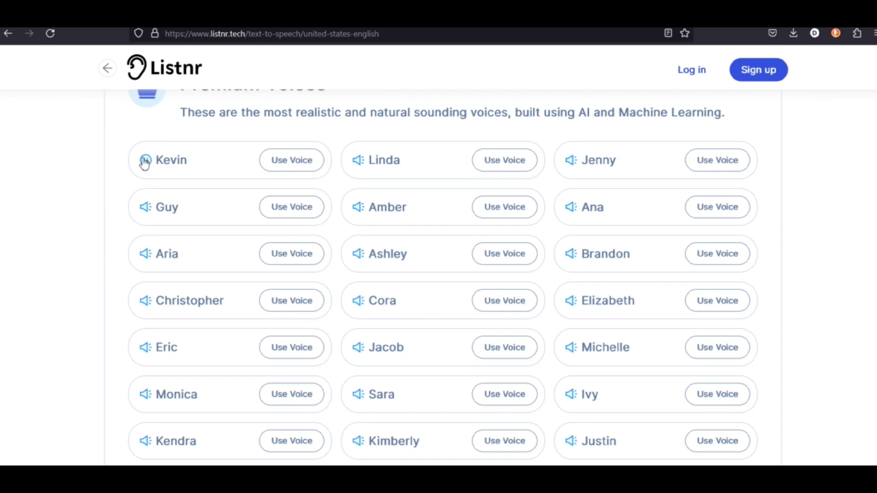
{"action": "scroll", "coordinate": [89, 175], "scroll_direction": "down", "scroll_amount": 1}
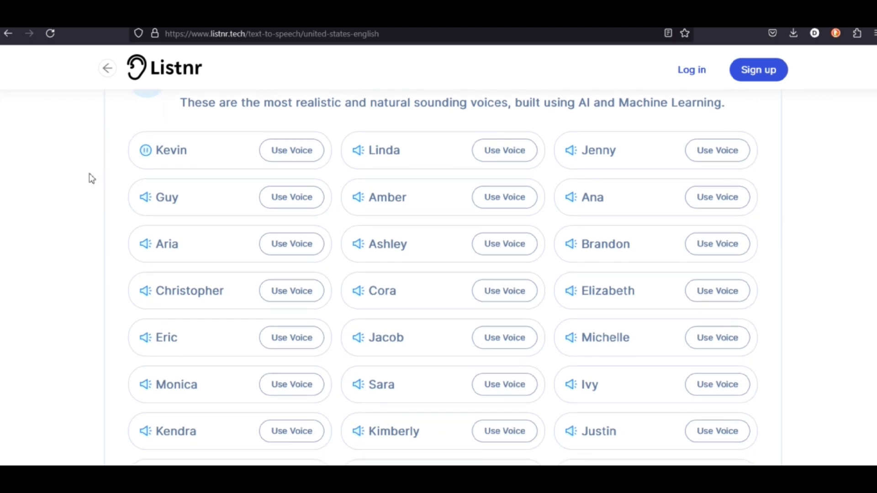
{"action": "left_click", "coordinate": [151, 154]}
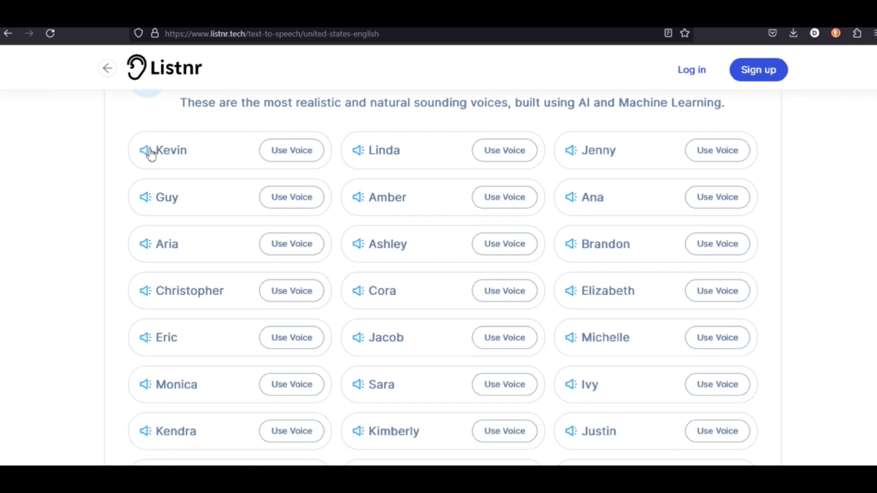
Play the Amber, Ana, Brandon, Christopher, Jacob and Michelle premium voice samples.
{"action": "left_click", "coordinate": [359, 199]}
{"action": "left_click", "coordinate": [570, 200]}
{"action": "left_click", "coordinate": [575, 247]}
{"action": "left_click", "coordinate": [146, 295]}
{"action": "scroll", "coordinate": [145, 296], "scroll_direction": "down", "scroll_amount": 1}
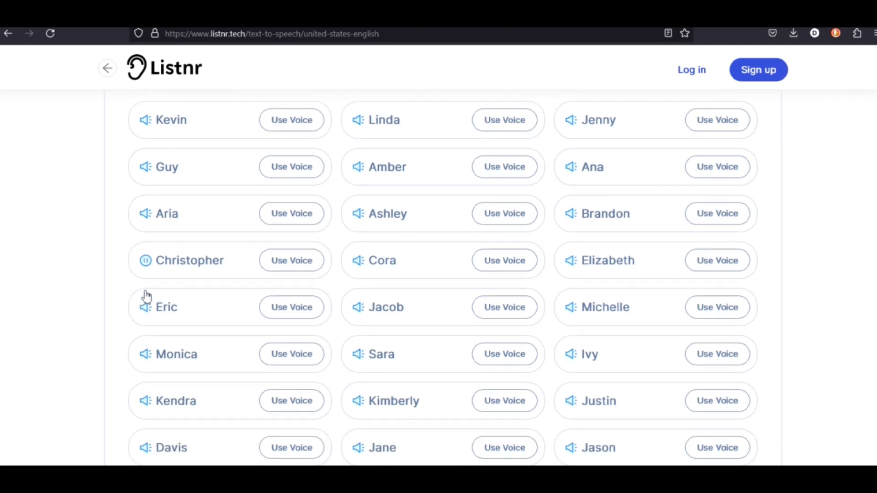
{"action": "left_click", "coordinate": [359, 309]}
{"action": "left_click", "coordinate": [571, 308]}
Play Kimberly's and Kendra's samples, then scroll through the rest of the list.
{"action": "scroll", "coordinate": [571, 312], "scroll_direction": "down", "scroll_amount": 2}
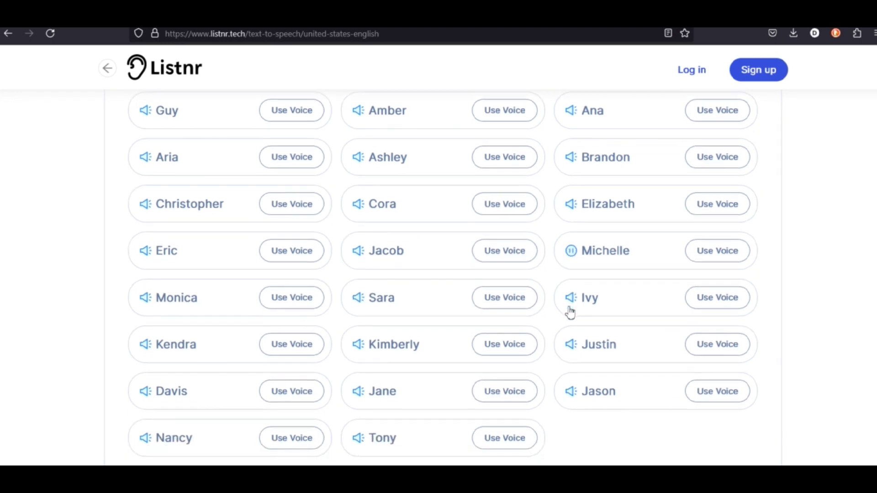
{"action": "scroll", "coordinate": [570, 313], "scroll_direction": "down", "scroll_amount": 1}
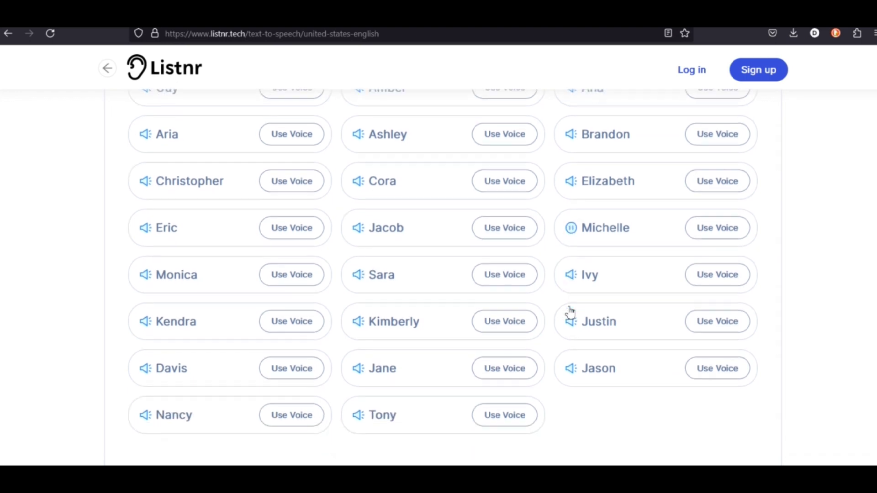
{"action": "left_click", "coordinate": [359, 325]}
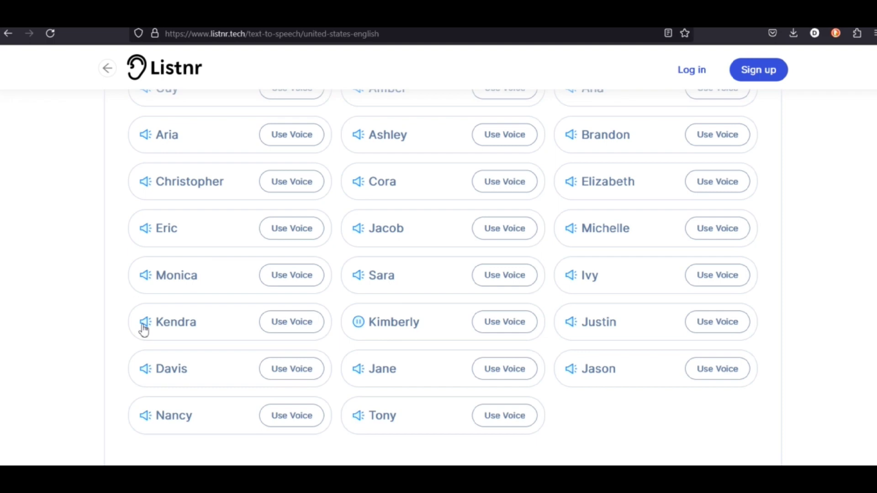
{"action": "left_click", "coordinate": [144, 325]}
{"action": "scroll", "coordinate": [162, 449], "scroll_direction": "up", "scroll_amount": 8}
{"action": "scroll", "coordinate": [164, 450], "scroll_direction": "down", "scroll_amount": 2}
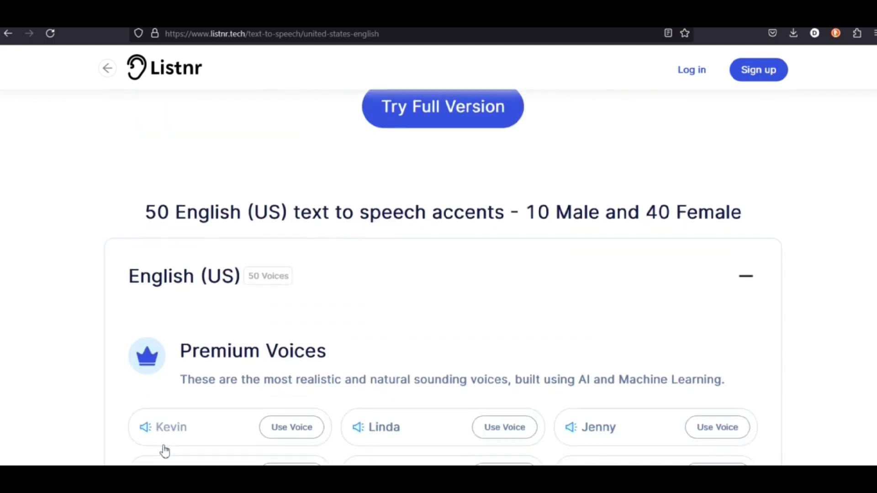
{"action": "scroll", "coordinate": [165, 452], "scroll_direction": "down", "scroll_amount": 3}
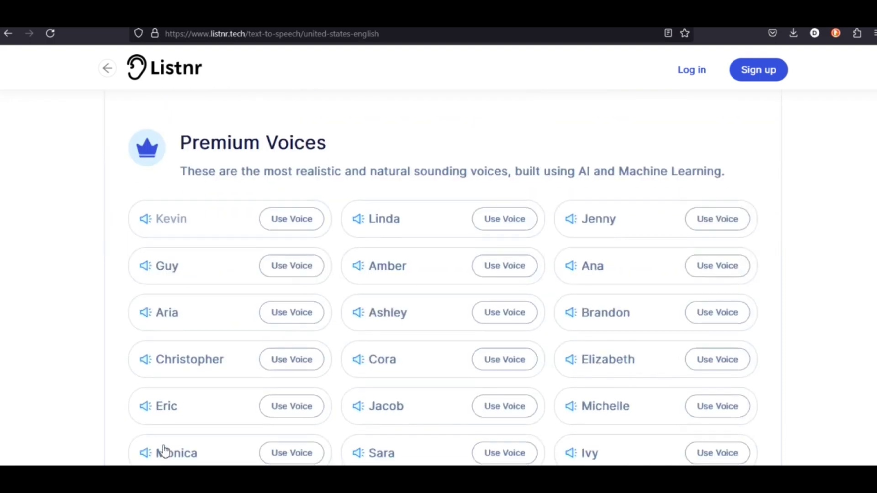
{"action": "scroll", "coordinate": [165, 451], "scroll_direction": "down", "scroll_amount": 8}
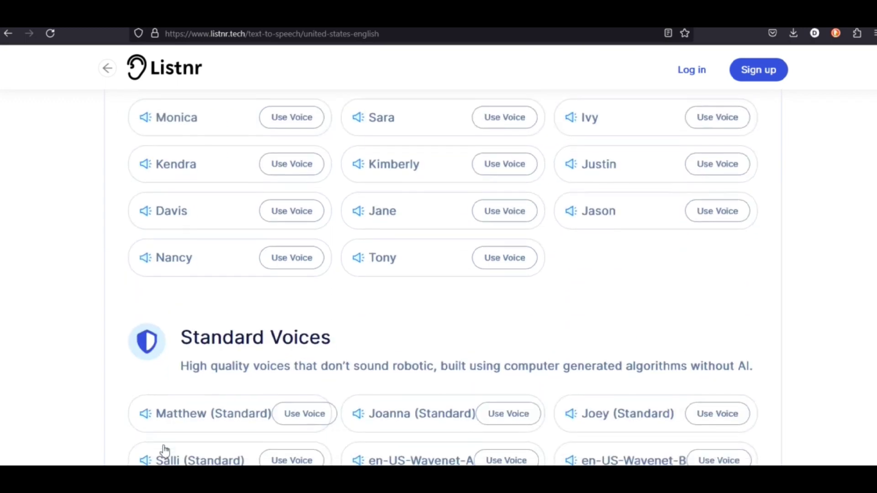
{"action": "scroll", "coordinate": [165, 451], "scroll_direction": "down", "scroll_amount": 1}
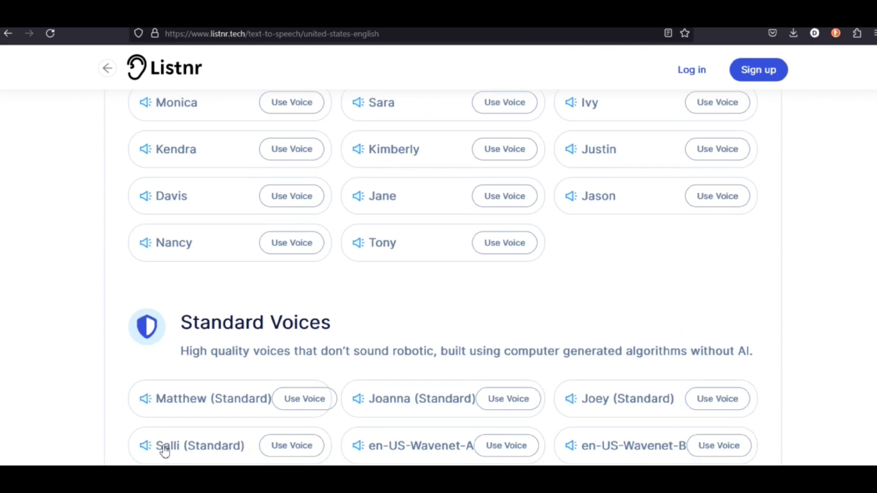
{"action": "scroll", "coordinate": [165, 451], "scroll_direction": "up", "scroll_amount": 2}
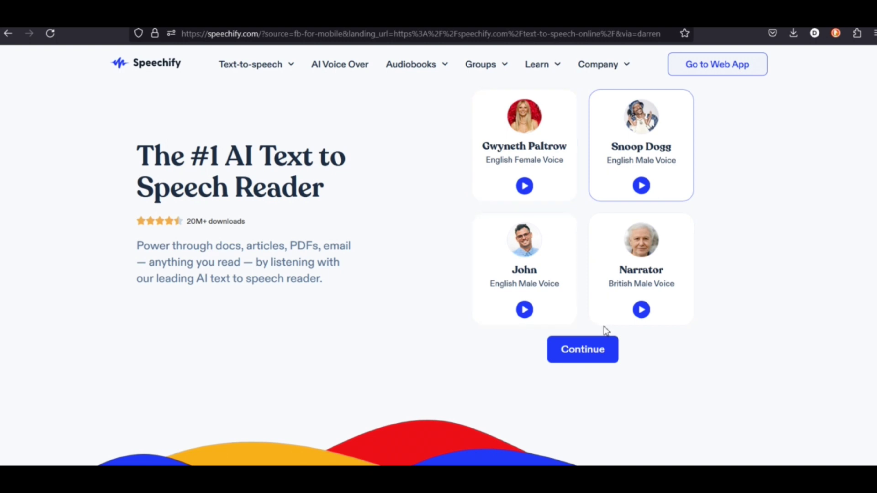
On the Speechify homepage, play and then stop the Snoop Dogg sample voice.
{"action": "left_click", "coordinate": [593, 353]}
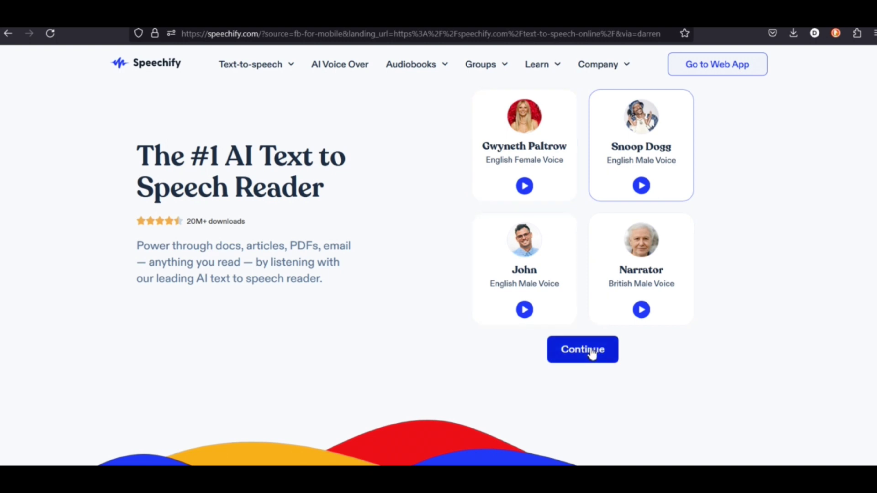
{"action": "left_click", "coordinate": [641, 186]}
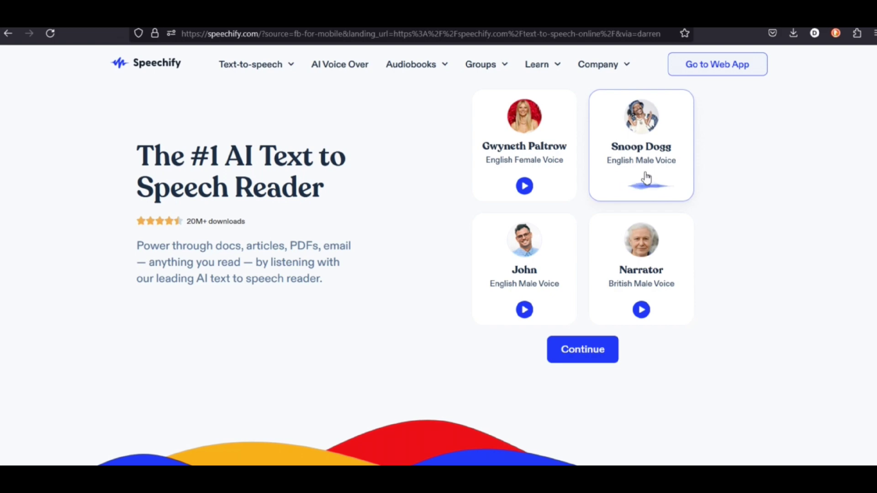
{"action": "left_click", "coordinate": [525, 188]}
{"action": "left_click", "coordinate": [575, 353]}
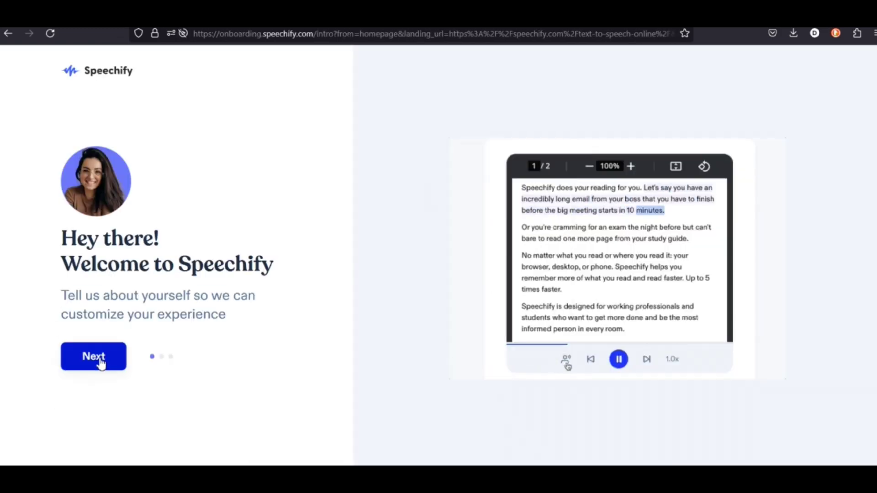
{"action": "left_click", "coordinate": [101, 363]}
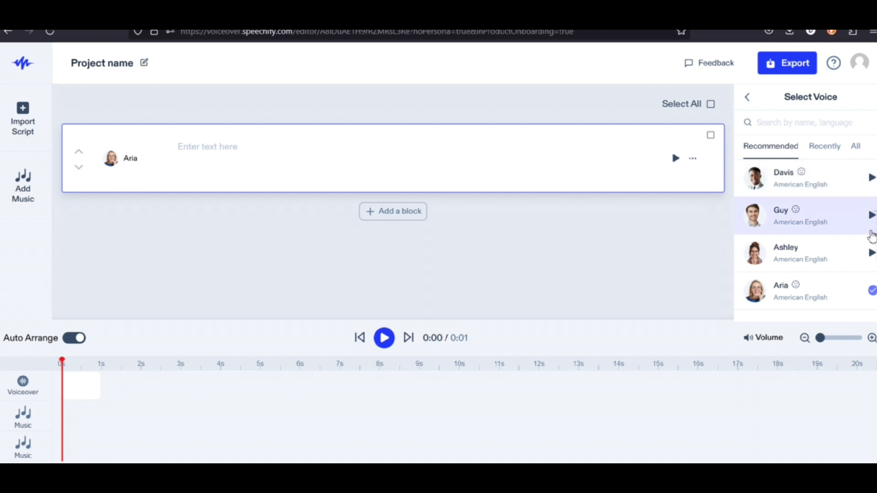
{"action": "left_click", "coordinate": [871, 217]}
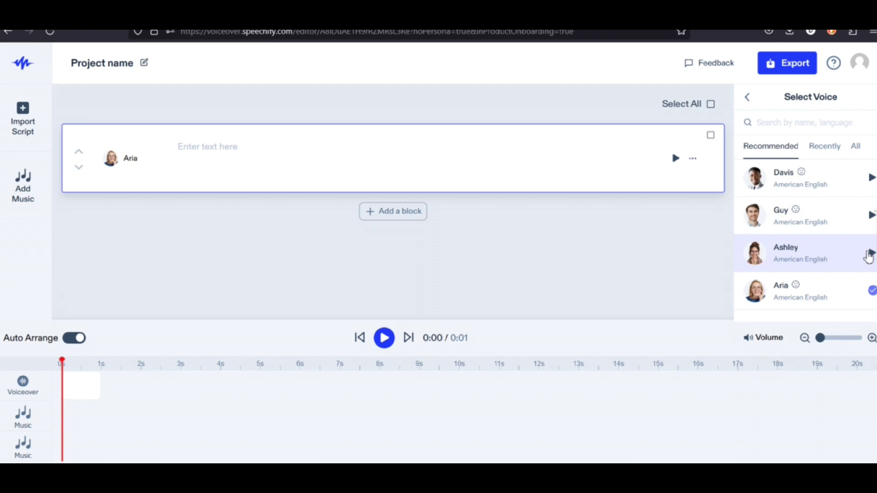
{"action": "left_click", "coordinate": [869, 254]}
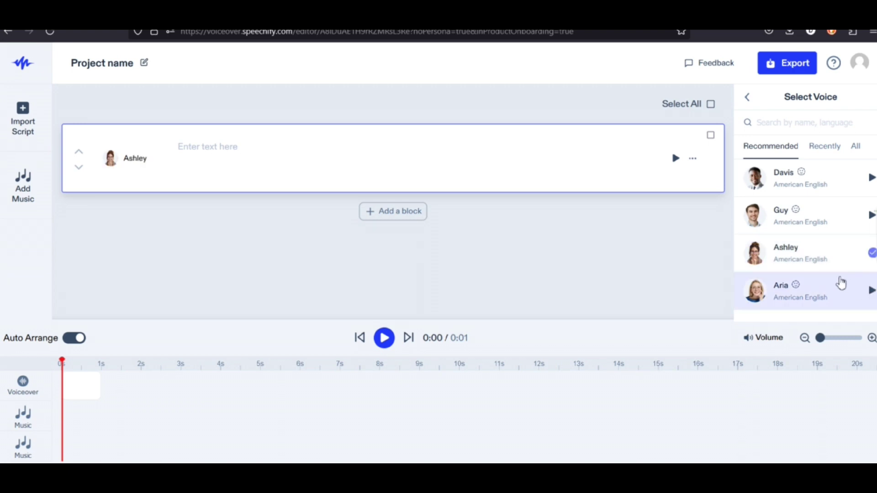
{"action": "scroll", "coordinate": [841, 283], "scroll_direction": "down", "scroll_amount": 3}
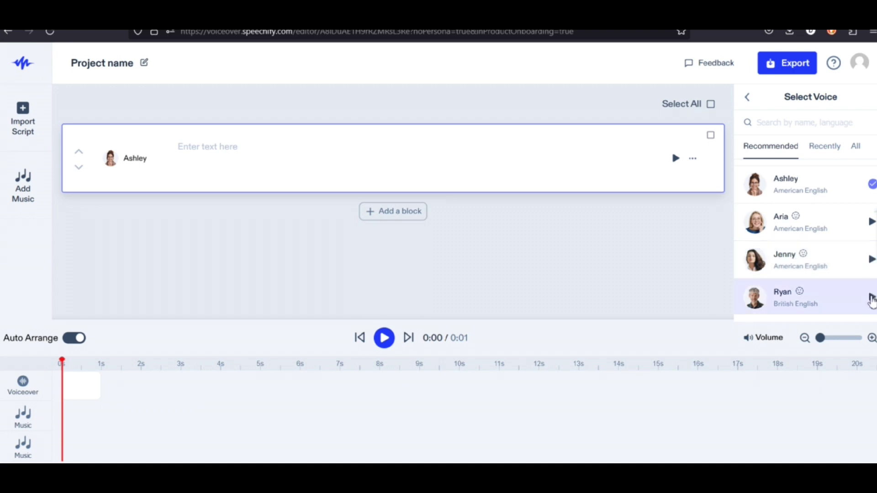
{"action": "scroll", "coordinate": [871, 296], "scroll_direction": "down", "scroll_amount": 2}
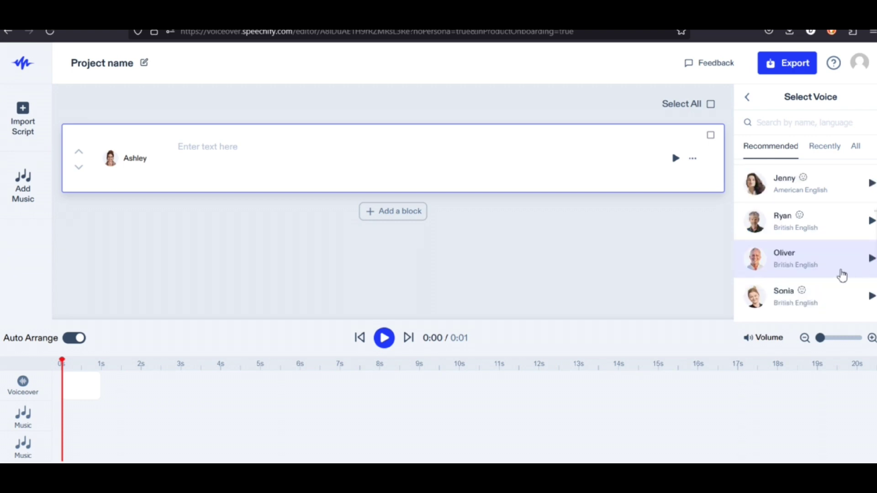
{"action": "scroll", "coordinate": [845, 274], "scroll_direction": "down", "scroll_amount": 1}
{"action": "scroll", "coordinate": [843, 276], "scroll_direction": "down", "scroll_amount": 1}
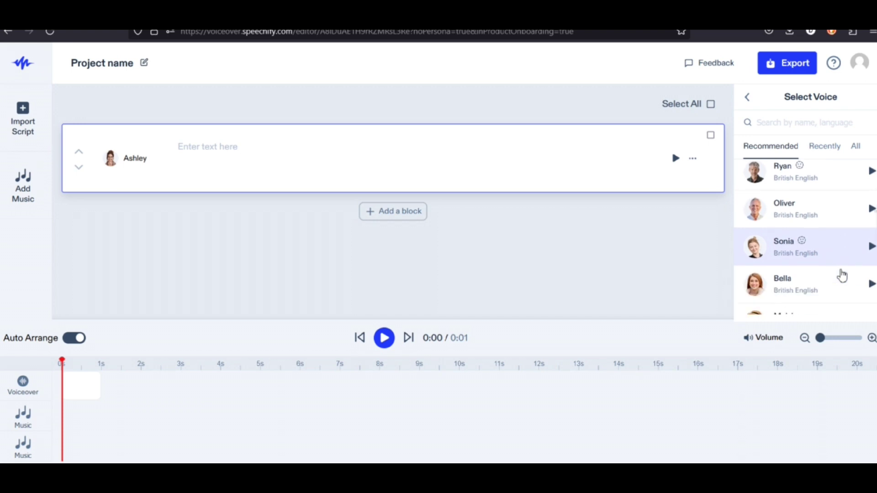
{"action": "scroll", "coordinate": [843, 275], "scroll_direction": "up", "scroll_amount": 1}
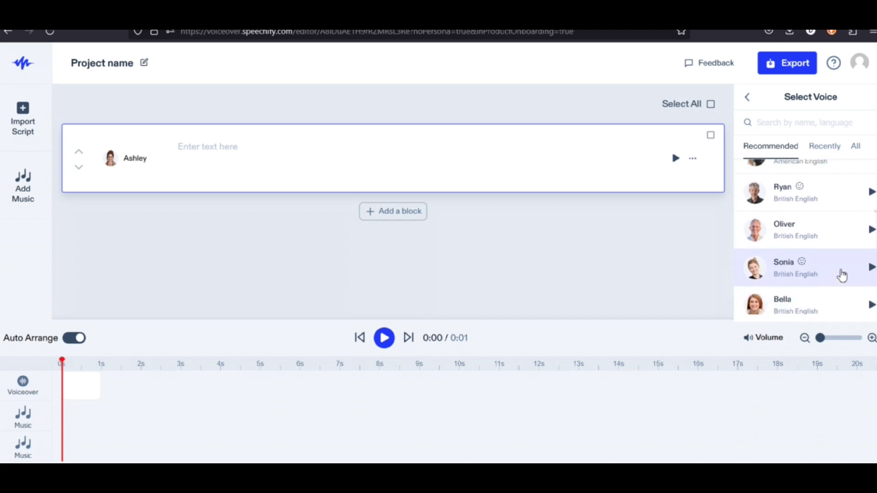
{"action": "scroll", "coordinate": [843, 276], "scroll_direction": "down", "scroll_amount": 1}
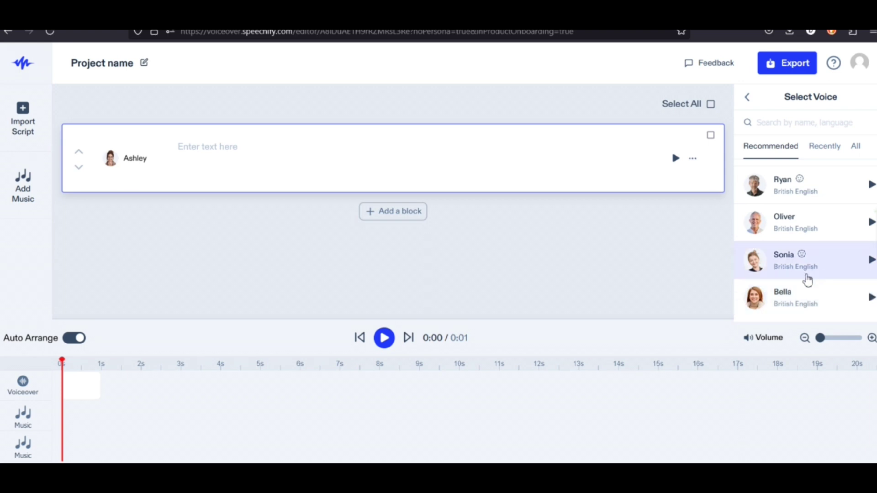
{"action": "scroll", "coordinate": [806, 292], "scroll_direction": "down", "scroll_amount": 1}
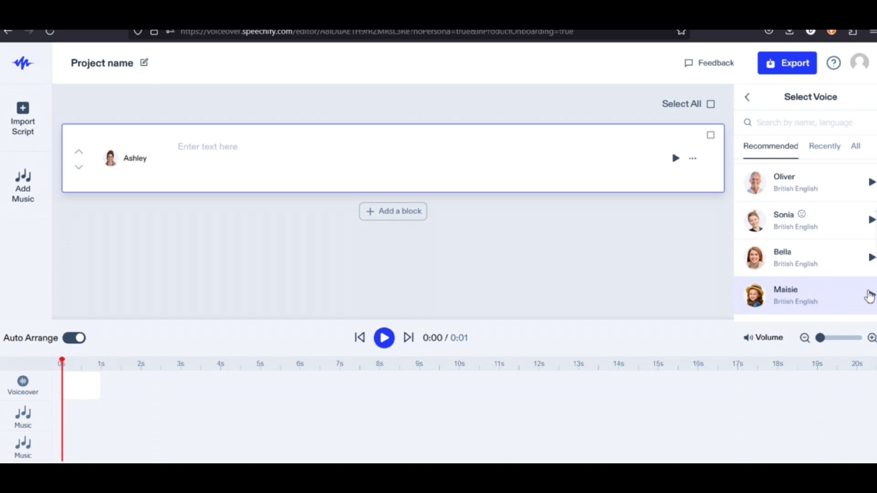
Set the text block's voice to Maisie in place of Ashley.
{"action": "left_click", "coordinate": [869, 295]}
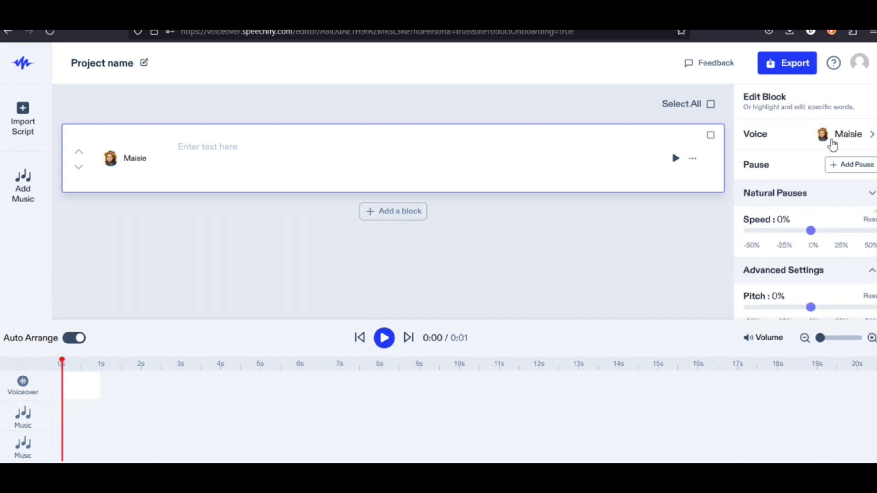
{"action": "left_click", "coordinate": [855, 141]}
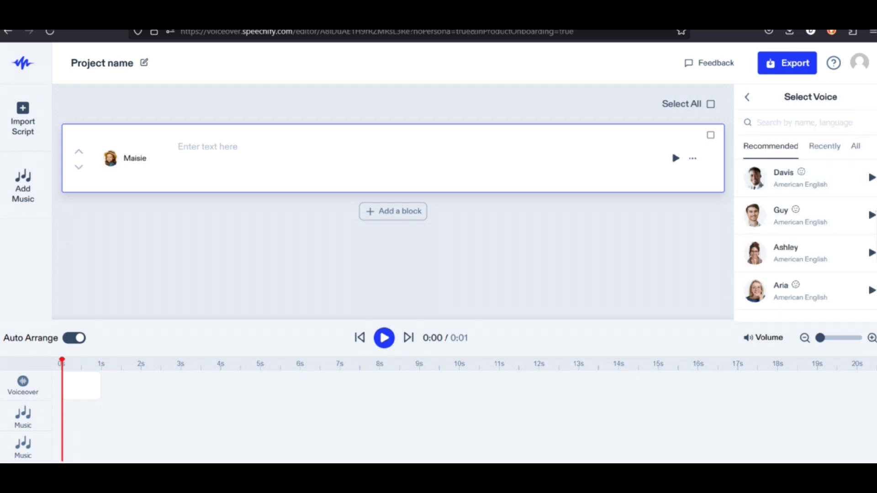
{"action": "scroll", "coordinate": [845, 285], "scroll_direction": "down", "scroll_amount": 5}
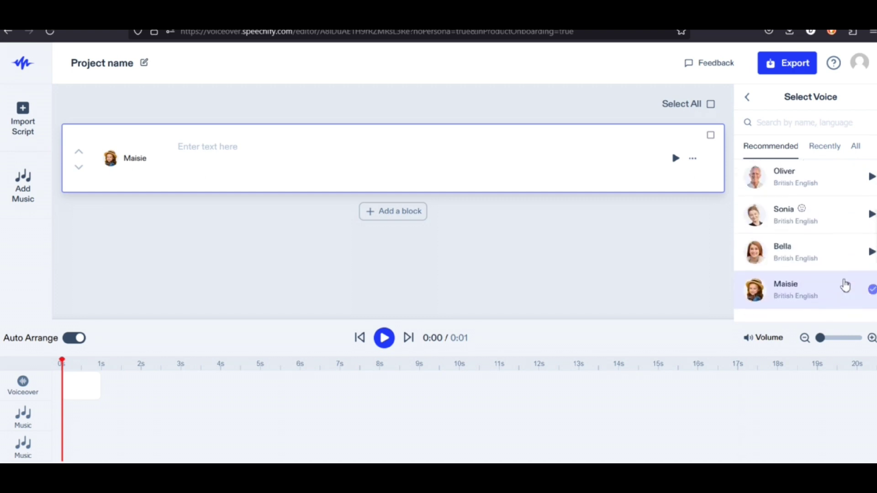
{"action": "left_click", "coordinate": [872, 296]}
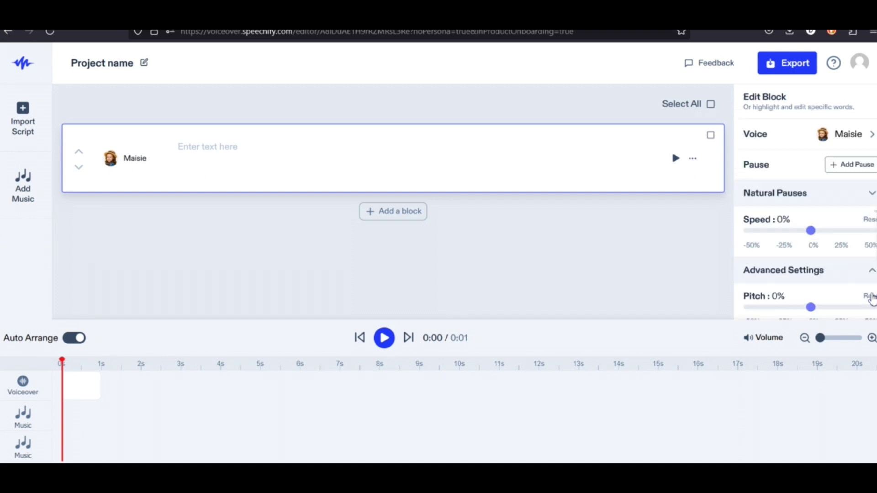
{"action": "scroll", "coordinate": [817, 256], "scroll_direction": "down", "scroll_amount": 4}
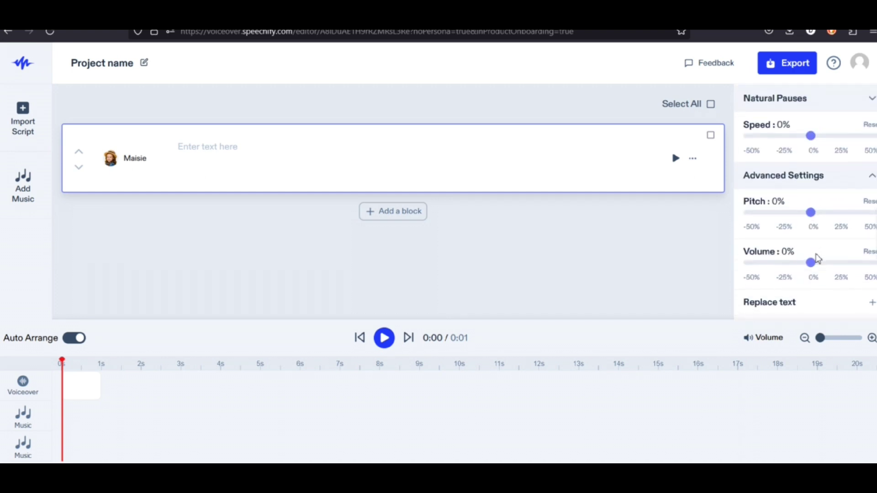
{"action": "scroll", "coordinate": [816, 254], "scroll_direction": "up", "scroll_amount": 2}
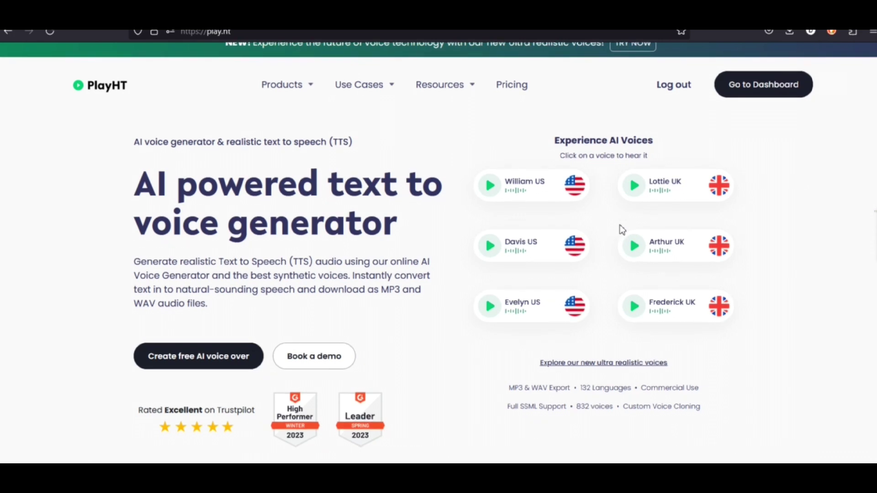
Create a new ultra-realistic PlayHT audio project from the dashboard and show its paragraph voice list.
{"action": "scroll", "coordinate": [523, 238], "scroll_direction": "down", "scroll_amount": 1}
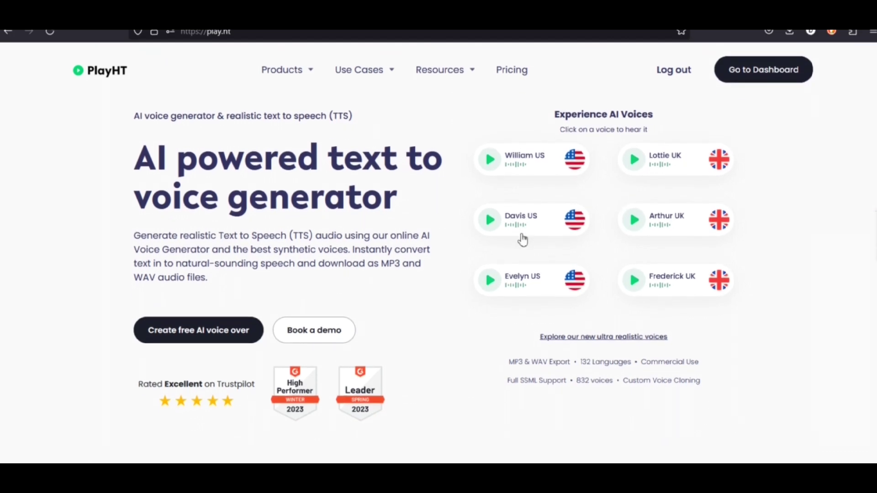
{"action": "left_click", "coordinate": [759, 73]}
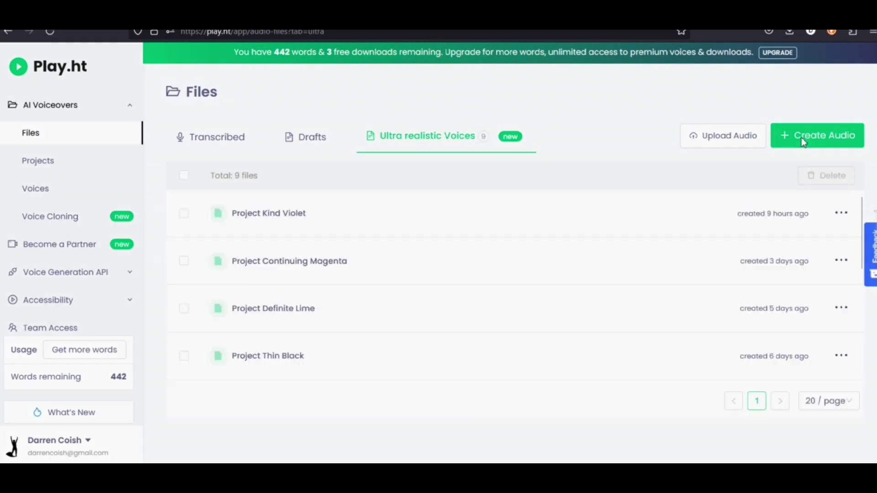
{"action": "left_click", "coordinate": [800, 136]}
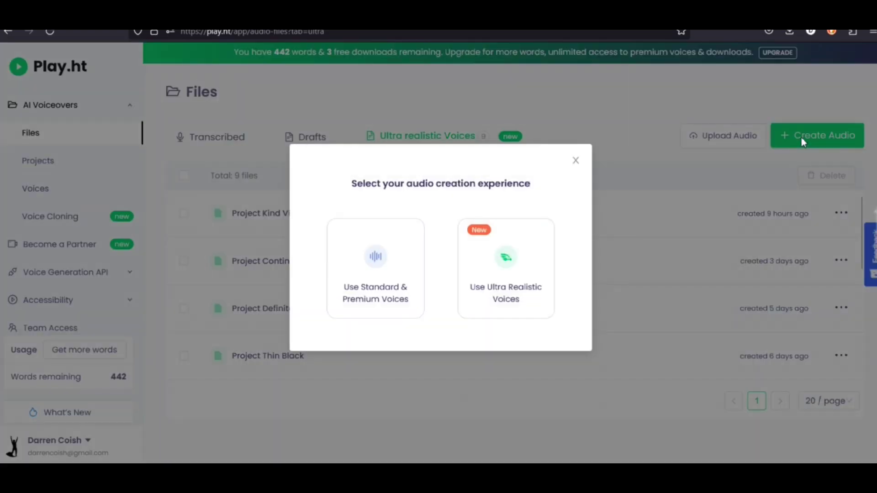
{"action": "left_click", "coordinate": [512, 276]}
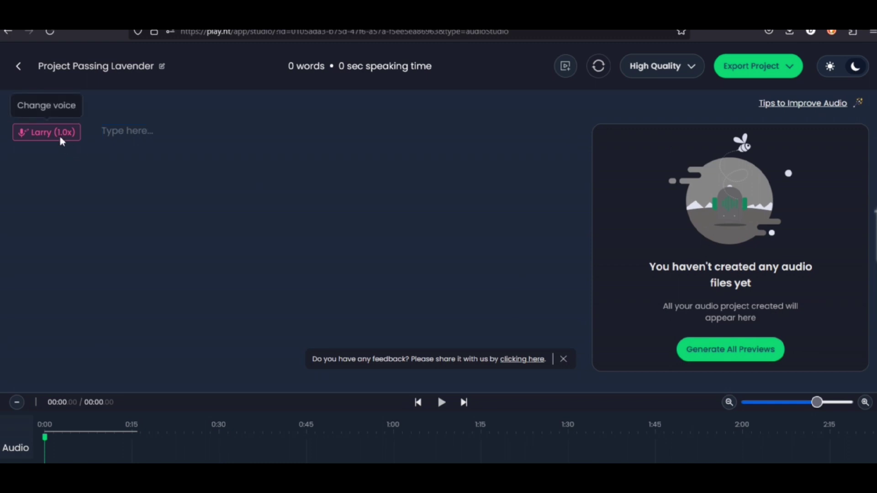
{"action": "left_click", "coordinate": [61, 137]}
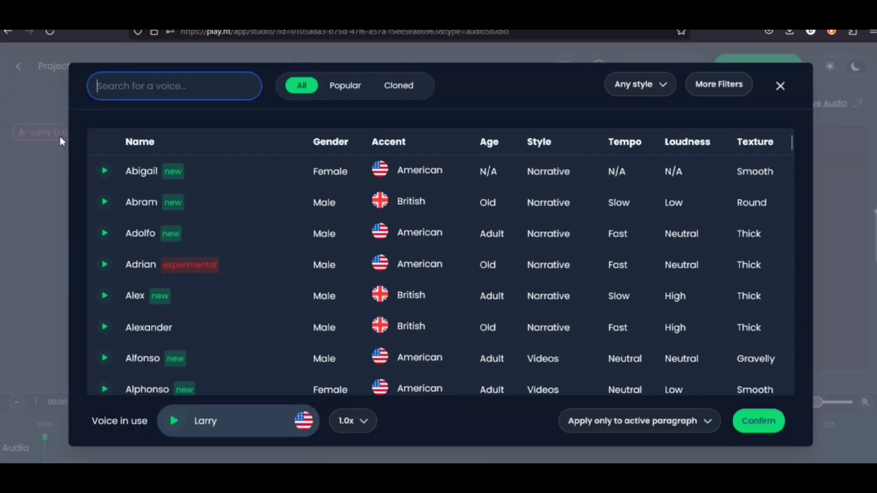
{"action": "left_click", "coordinate": [106, 176]}
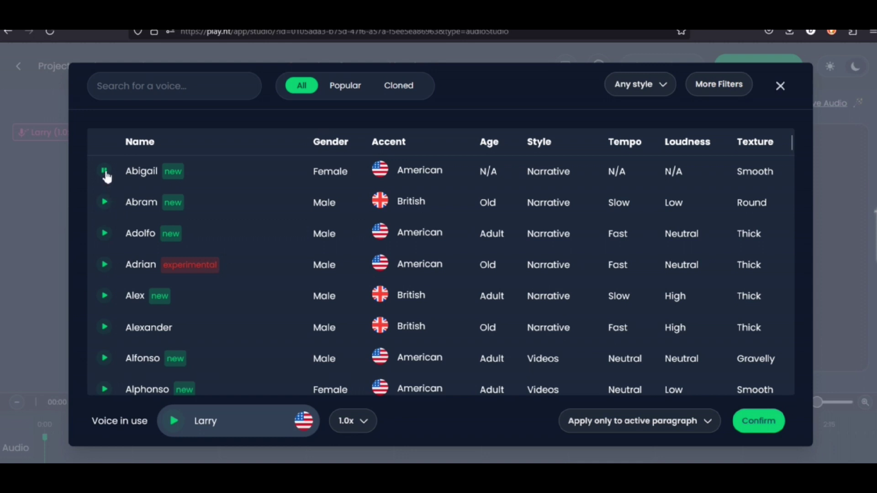
{"action": "left_click", "coordinate": [103, 235]}
{"action": "left_click", "coordinate": [105, 268]}
{"action": "left_click", "coordinate": [104, 360]}
{"action": "scroll", "coordinate": [247, 324], "scroll_direction": "down", "scroll_amount": 4}
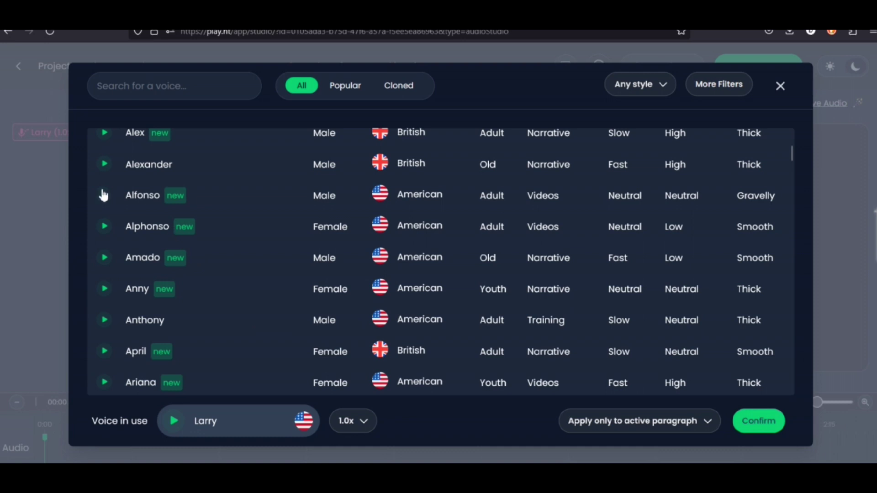
{"action": "left_click", "coordinate": [104, 228]}
{"action": "scroll", "coordinate": [217, 299], "scroll_direction": "down", "scroll_amount": 3}
{"action": "scroll", "coordinate": [219, 300], "scroll_direction": "down", "scroll_amount": 1}
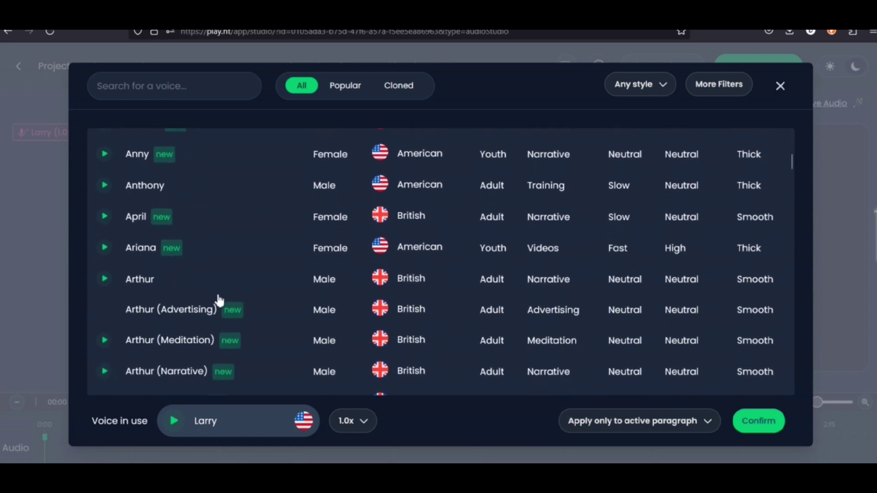
{"action": "left_click", "coordinate": [105, 246]}
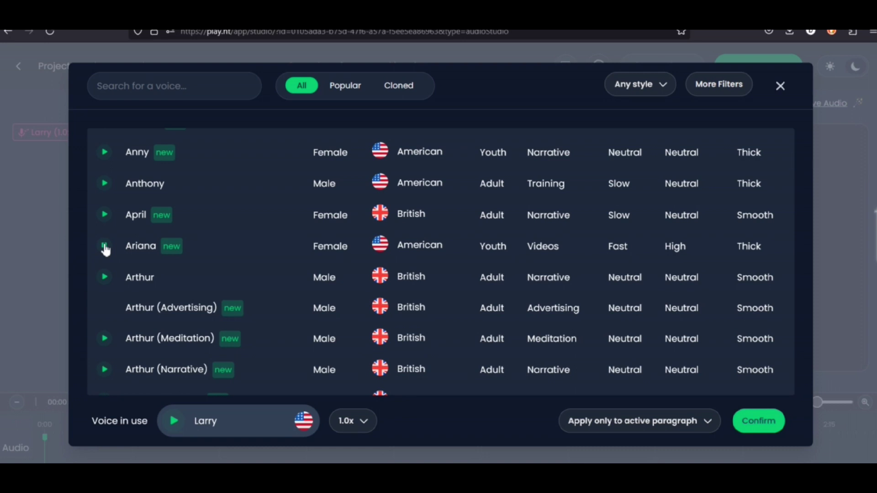
{"action": "scroll", "coordinate": [105, 251], "scroll_direction": "down", "scroll_amount": 5}
{"action": "scroll", "coordinate": [106, 251], "scroll_direction": "down", "scroll_amount": 6}
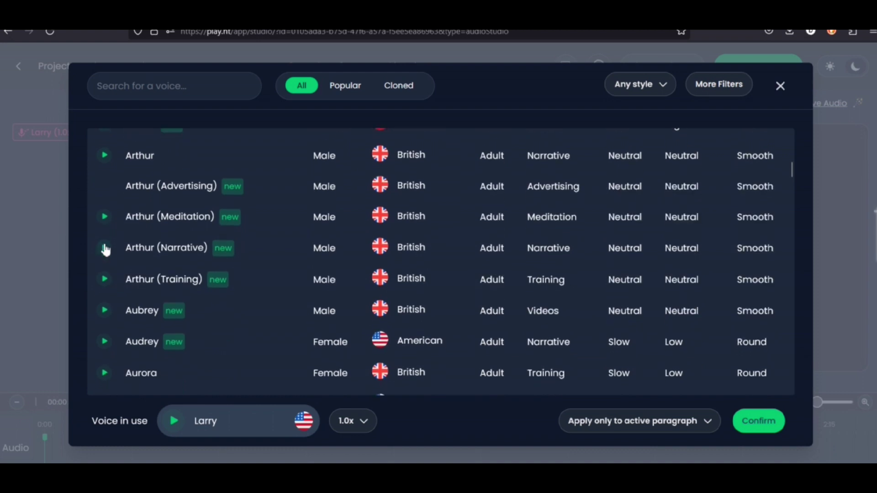
{"action": "scroll", "coordinate": [105, 250], "scroll_direction": "down", "scroll_amount": 1}
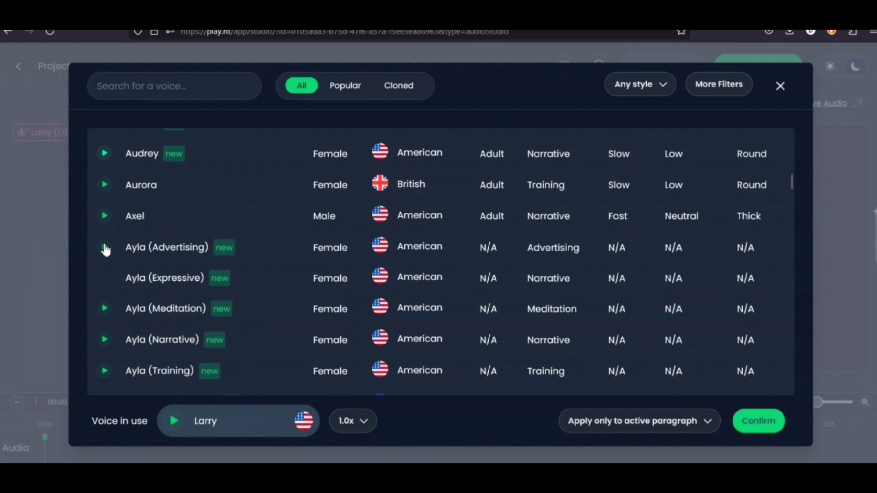
{"action": "scroll", "coordinate": [105, 249], "scroll_direction": "down", "scroll_amount": 1}
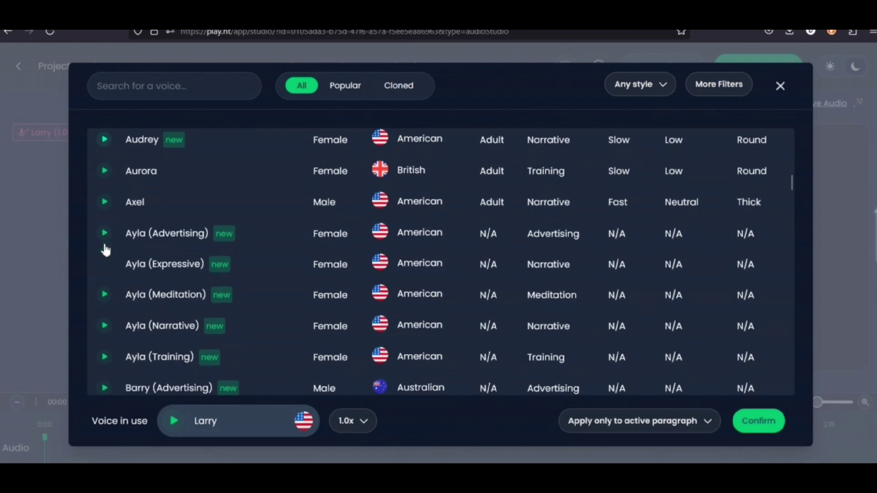
{"action": "scroll", "coordinate": [167, 286], "scroll_direction": "down", "scroll_amount": 2}
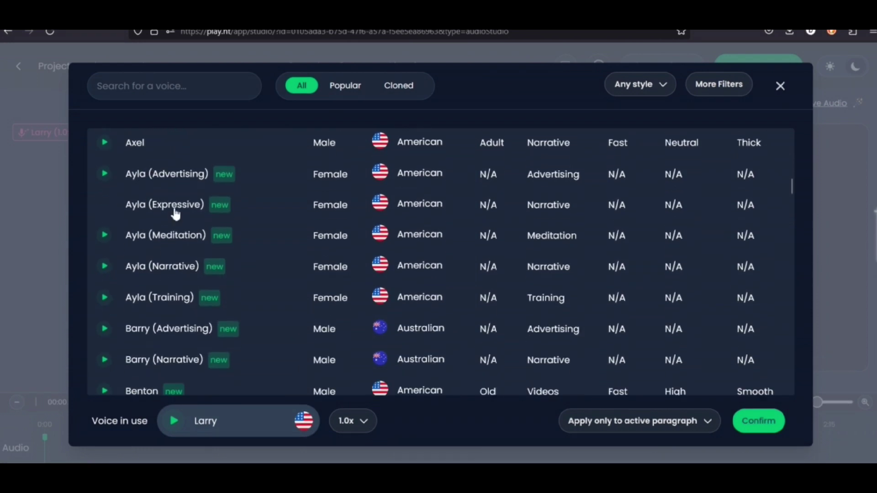
{"action": "scroll", "coordinate": [184, 254], "scroll_direction": "up", "scroll_amount": 1}
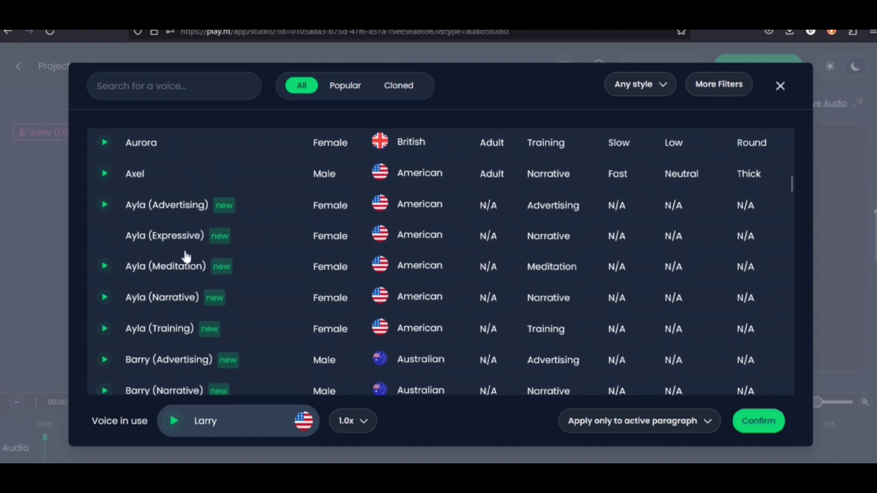
{"action": "left_click", "coordinate": [105, 206]}
{"action": "left_click", "coordinate": [105, 267]}
{"action": "left_click", "coordinate": [105, 297]}
{"action": "scroll", "coordinate": [107, 302], "scroll_direction": "down", "scroll_amount": 1}
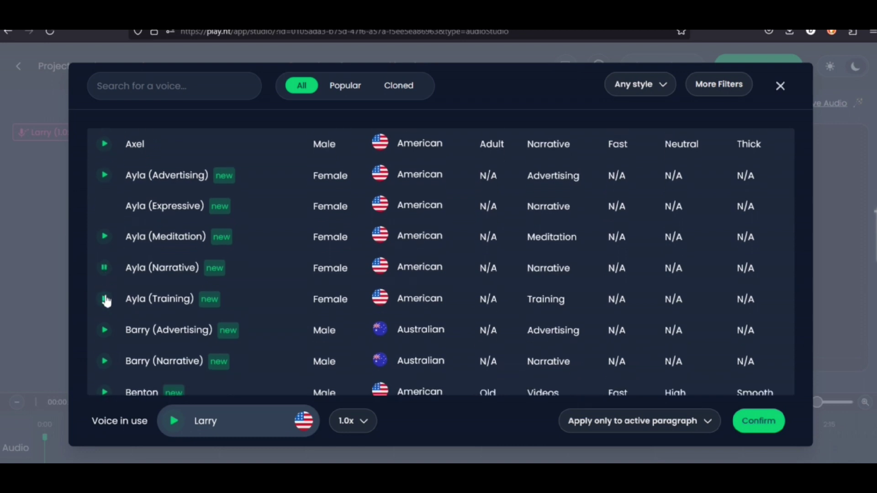
{"action": "left_click", "coordinate": [105, 299]}
Scroll down PlayHT's voice list and play the Bryan and Charles voice samples.
{"action": "scroll", "coordinate": [104, 299], "scroll_direction": "down", "scroll_amount": 1}
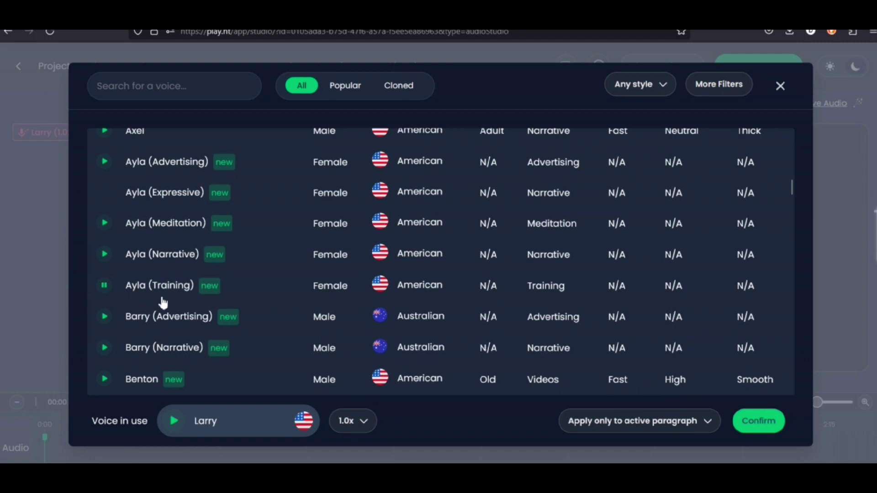
{"action": "scroll", "coordinate": [275, 312], "scroll_direction": "down", "scroll_amount": 3}
{"action": "scroll", "coordinate": [275, 313], "scroll_direction": "down", "scroll_amount": 5}
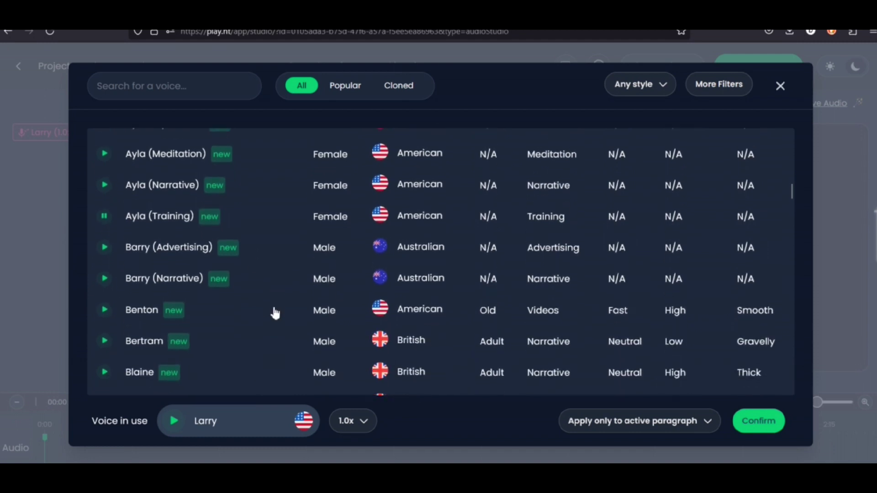
{"action": "scroll", "coordinate": [275, 314], "scroll_direction": "down", "scroll_amount": 11}
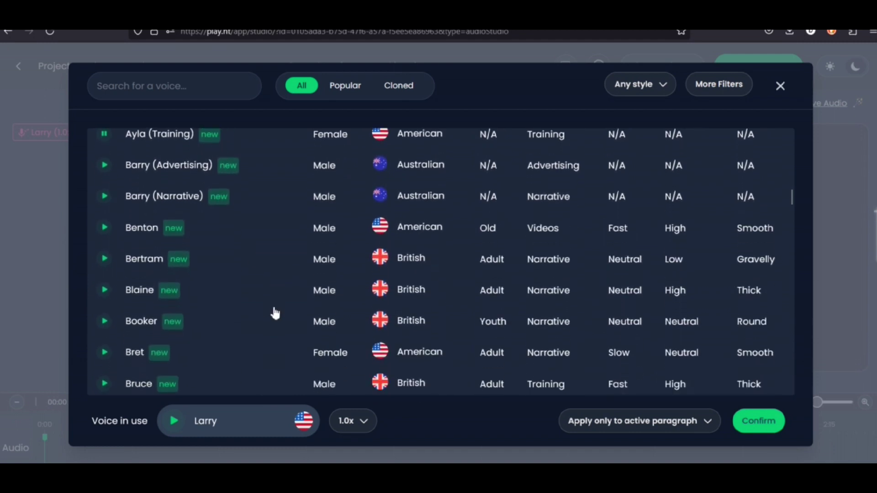
{"action": "scroll", "coordinate": [275, 313], "scroll_direction": "down", "scroll_amount": 2}
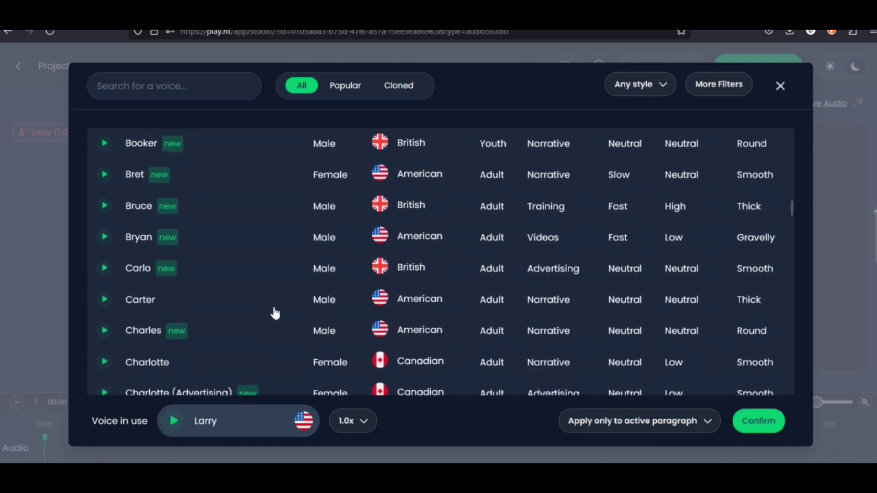
{"action": "scroll", "coordinate": [274, 314], "scroll_direction": "down", "scroll_amount": 1}
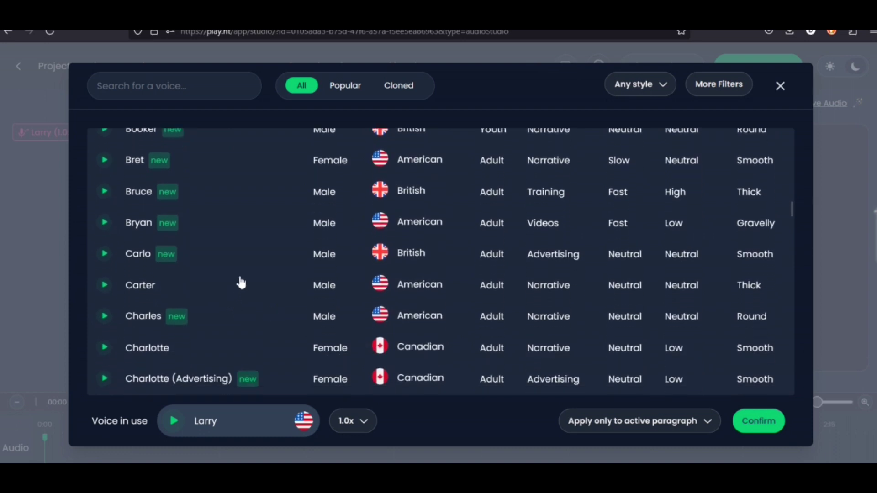
{"action": "left_click", "coordinate": [105, 224]}
{"action": "scroll", "coordinate": [221, 281], "scroll_direction": "down", "scroll_amount": 1}
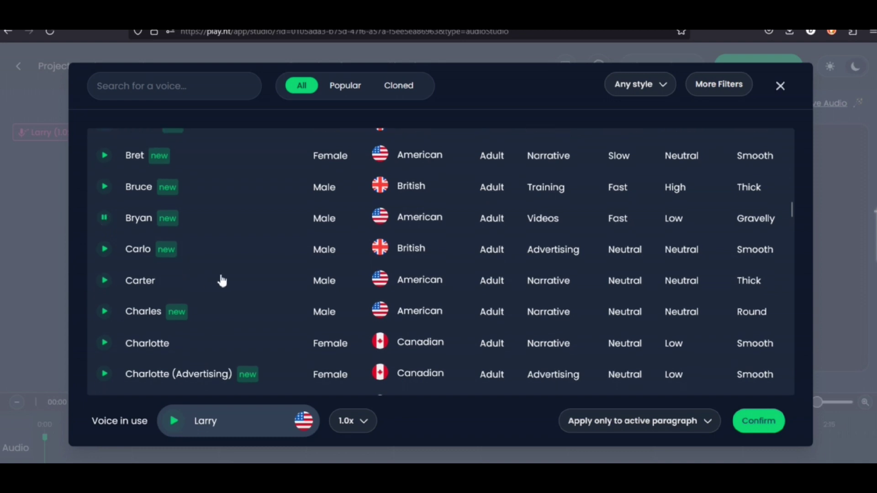
{"action": "scroll", "coordinate": [222, 280], "scroll_direction": "down", "scroll_amount": 1}
{"action": "scroll", "coordinate": [223, 280], "scroll_direction": "down", "scroll_amount": 1}
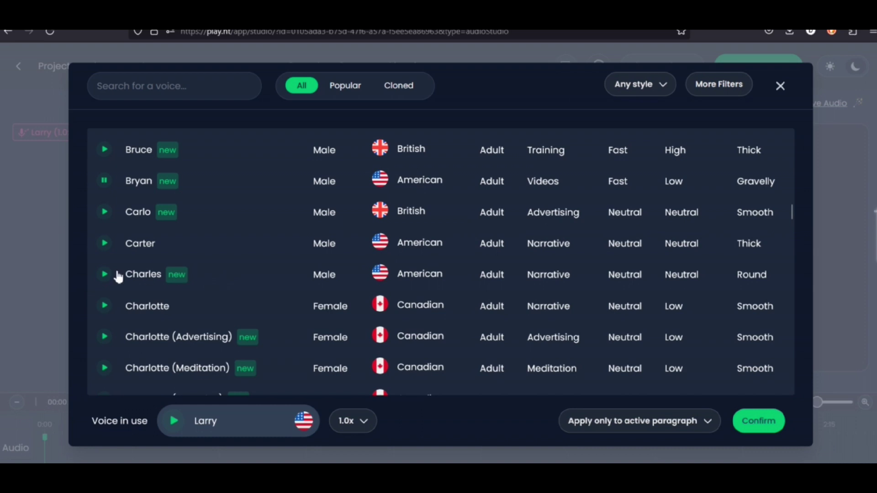
{"action": "left_click", "coordinate": [107, 275]}
Play the Charlotte Advertising, Meditation and Narrative voice samples.
{"action": "scroll", "coordinate": [233, 283], "scroll_direction": "down", "scroll_amount": 2}
{"action": "scroll", "coordinate": [236, 285], "scroll_direction": "down", "scroll_amount": 6}
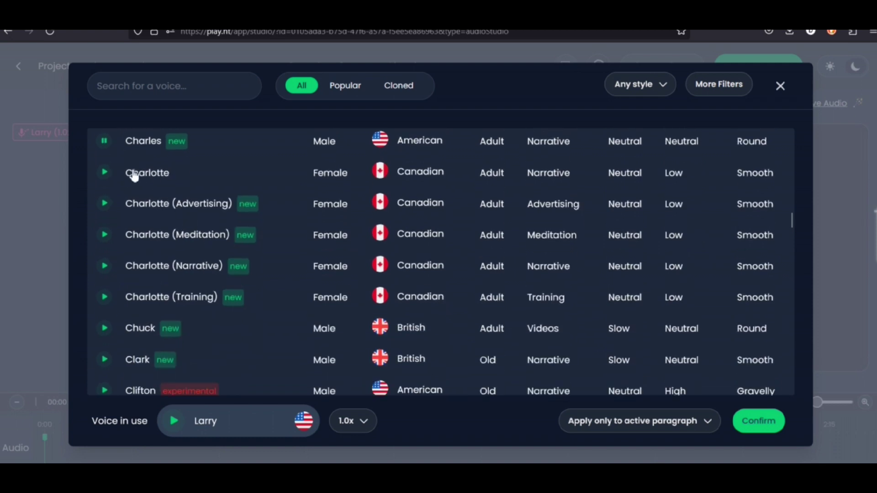
{"action": "left_click", "coordinate": [105, 205]}
{"action": "left_click", "coordinate": [105, 235]}
{"action": "left_click", "coordinate": [105, 269]}
{"action": "scroll", "coordinate": [104, 268], "scroll_direction": "down", "scroll_amount": 1}
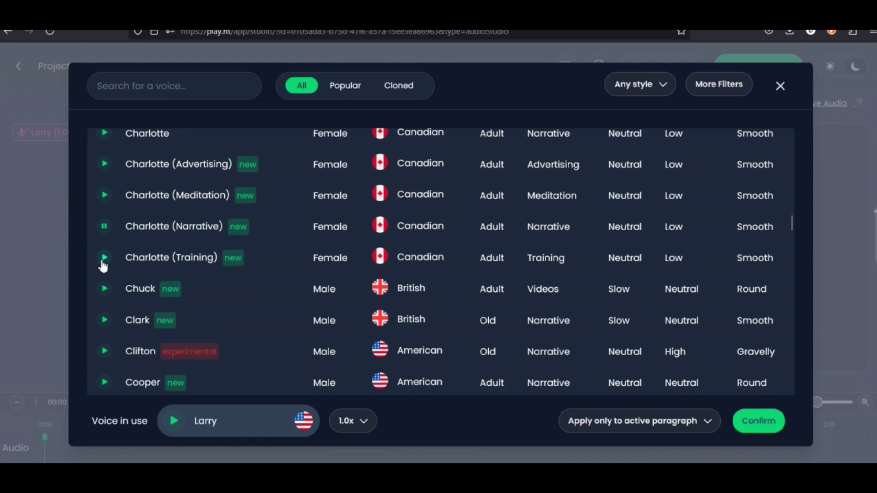
Play the Charlotte (Training) sample, then scroll further down PlayHT's voice list.
{"action": "left_click", "coordinate": [104, 258]}
{"action": "scroll", "coordinate": [104, 266], "scroll_direction": "down", "scroll_amount": 10}
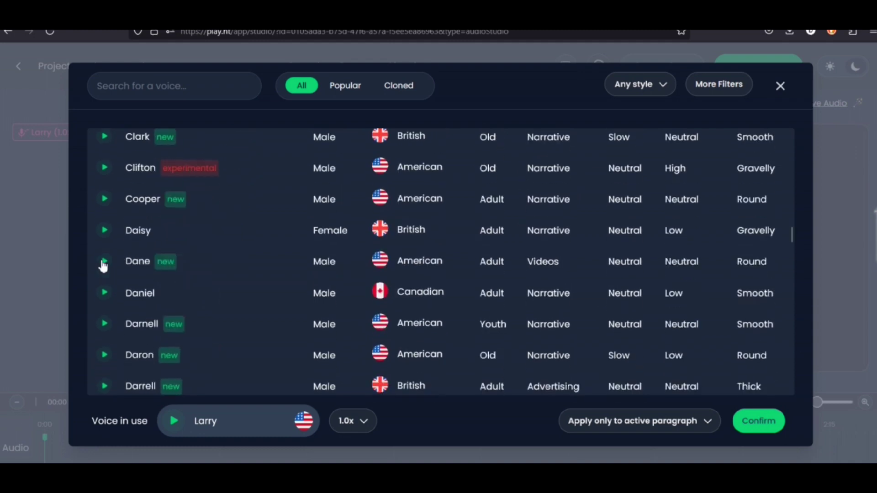
{"action": "scroll", "coordinate": [104, 266], "scroll_direction": "down", "scroll_amount": 8}
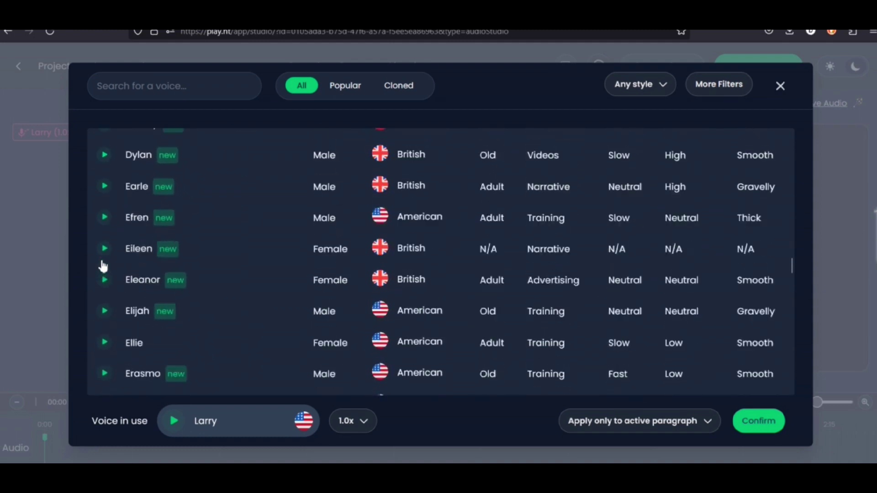
{"action": "scroll", "coordinate": [104, 265], "scroll_direction": "down", "scroll_amount": 5}
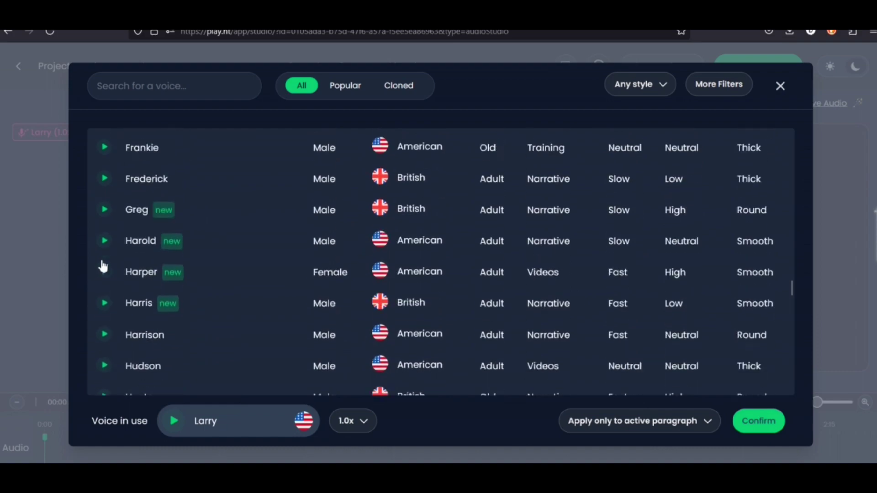
{"action": "scroll", "coordinate": [104, 266], "scroll_direction": "down", "scroll_amount": 1}
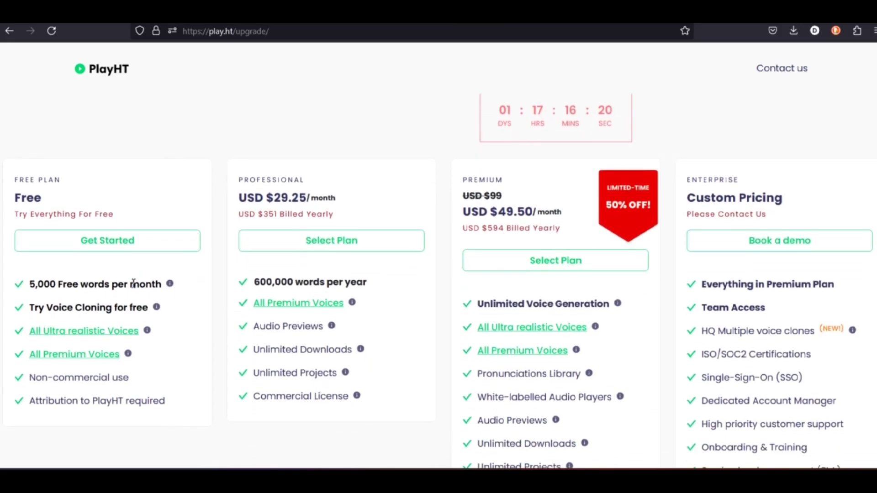
{"action": "scroll", "coordinate": [133, 283], "scroll_direction": "down", "scroll_amount": 1}
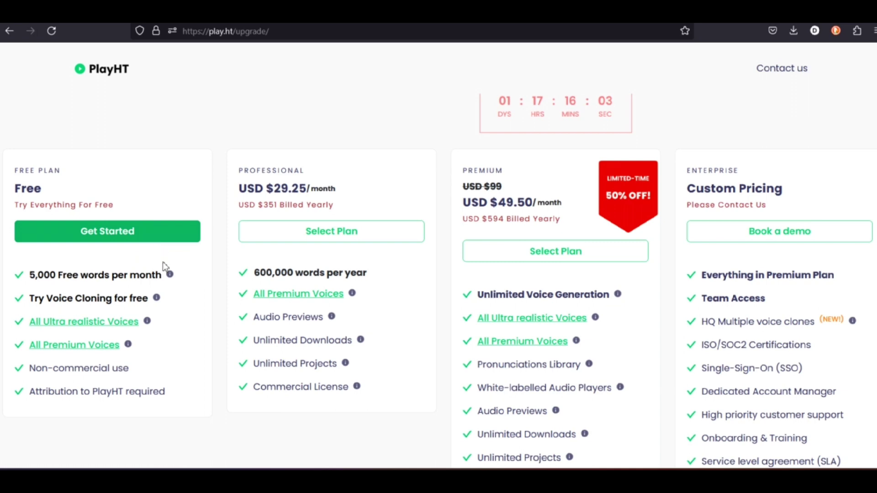
{"action": "scroll", "coordinate": [196, 309], "scroll_direction": "up", "scroll_amount": 1}
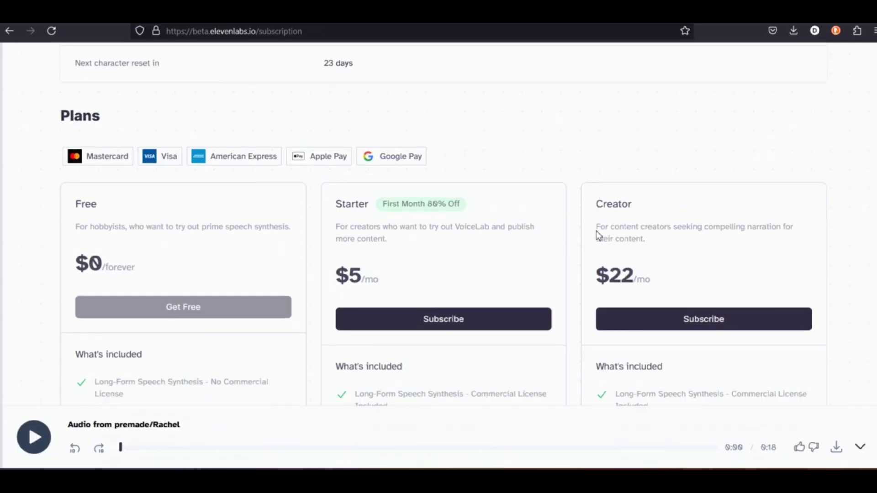
Scroll through ElevenLabs' Plans section to compare the Free, Starter and Creator tiers.
{"action": "scroll", "coordinate": [599, 236], "scroll_direction": "down", "scroll_amount": 2}
{"action": "scroll", "coordinate": [599, 236], "scroll_direction": "down", "scroll_amount": 2}
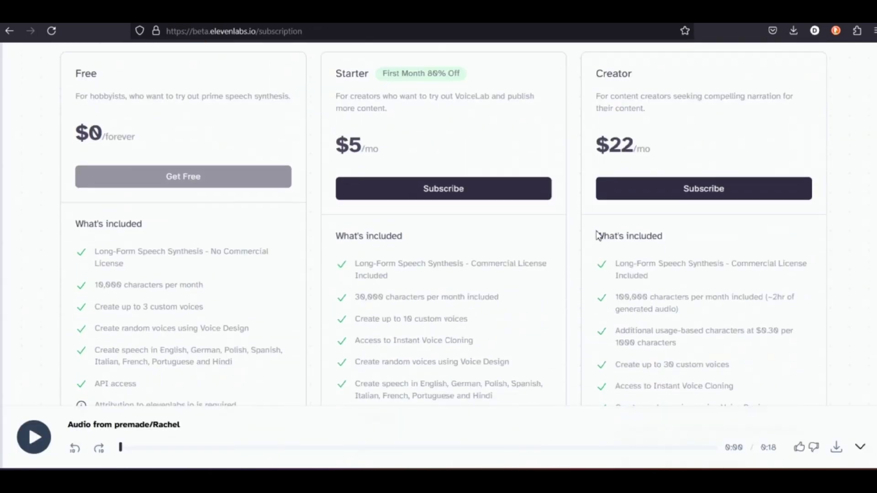
{"action": "scroll", "coordinate": [597, 235], "scroll_direction": "up", "scroll_amount": 1}
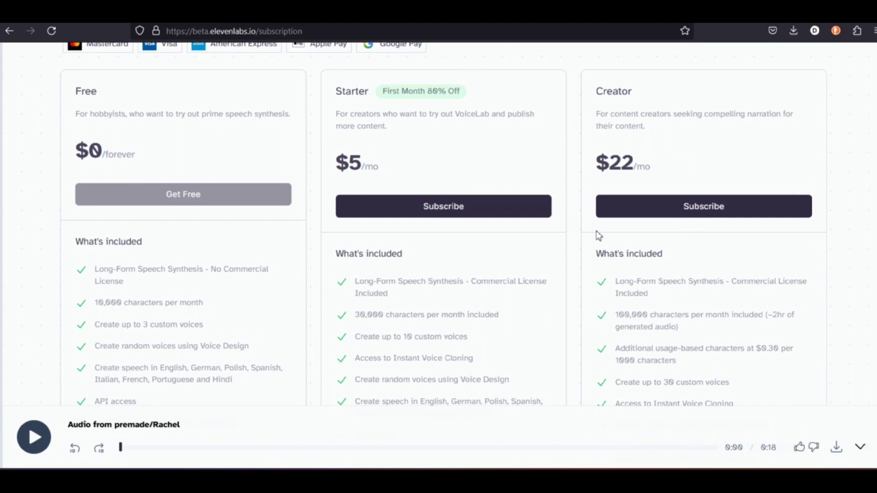
{"action": "scroll", "coordinate": [596, 231], "scroll_direction": "down", "scroll_amount": 1}
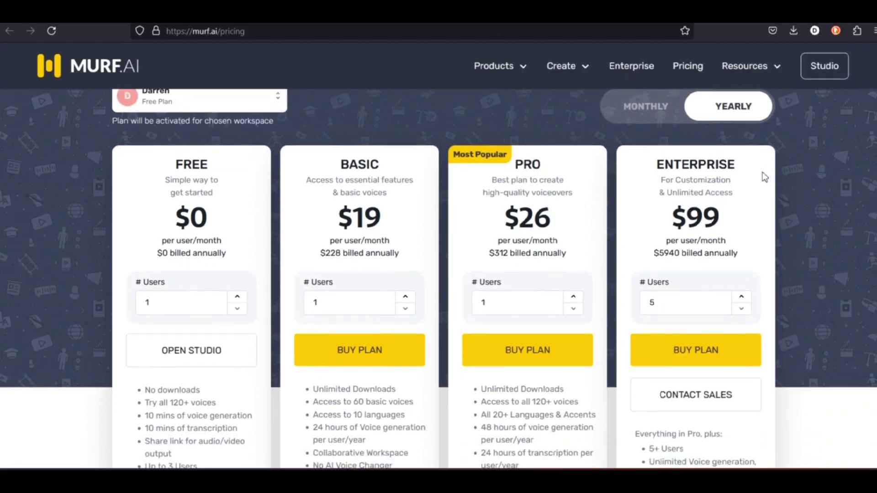
Scroll through Murf's Free, Basic, Pro and Enterprise plan cards on the pricing page.
{"action": "scroll", "coordinate": [761, 176], "scroll_direction": "down", "scroll_amount": 1}
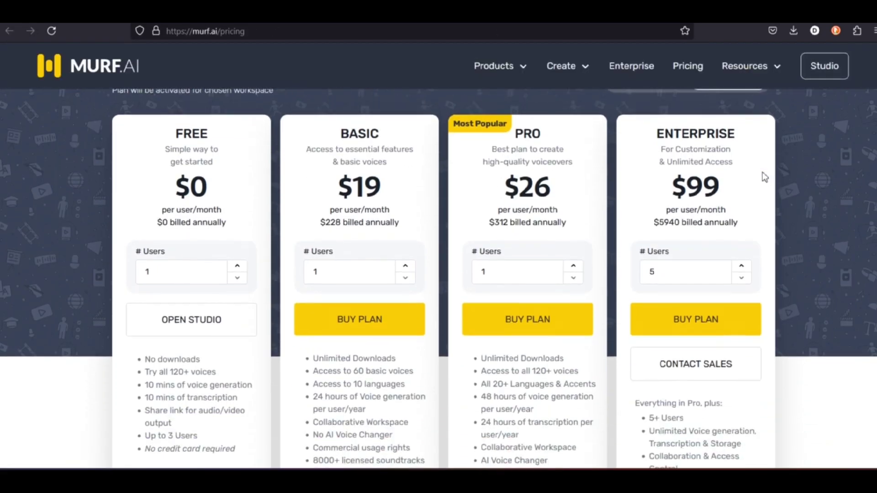
{"action": "scroll", "coordinate": [765, 178], "scroll_direction": "down", "scroll_amount": 1}
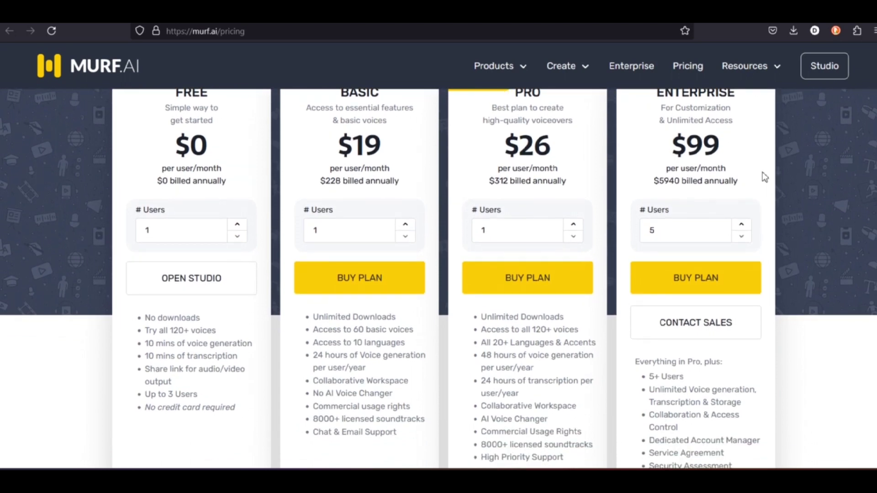
{"action": "scroll", "coordinate": [765, 178], "scroll_direction": "up", "scroll_amount": 1}
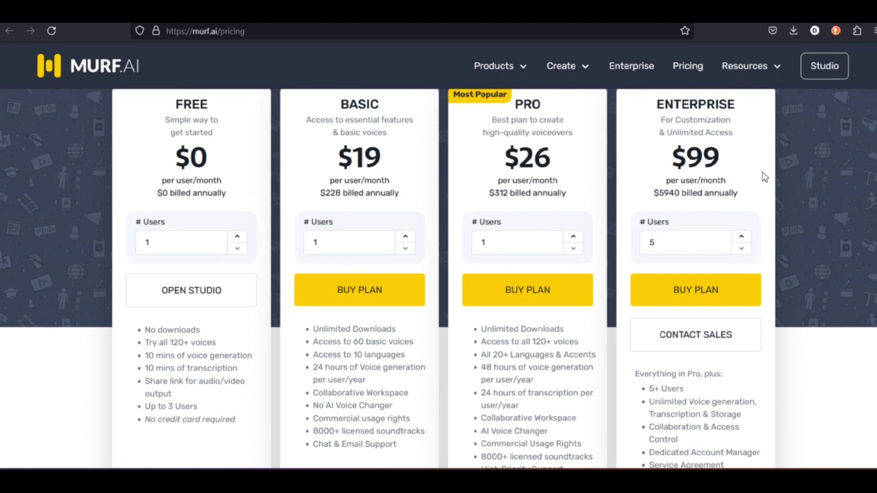
{"action": "scroll", "coordinate": [765, 177], "scroll_direction": "down", "scroll_amount": 1}
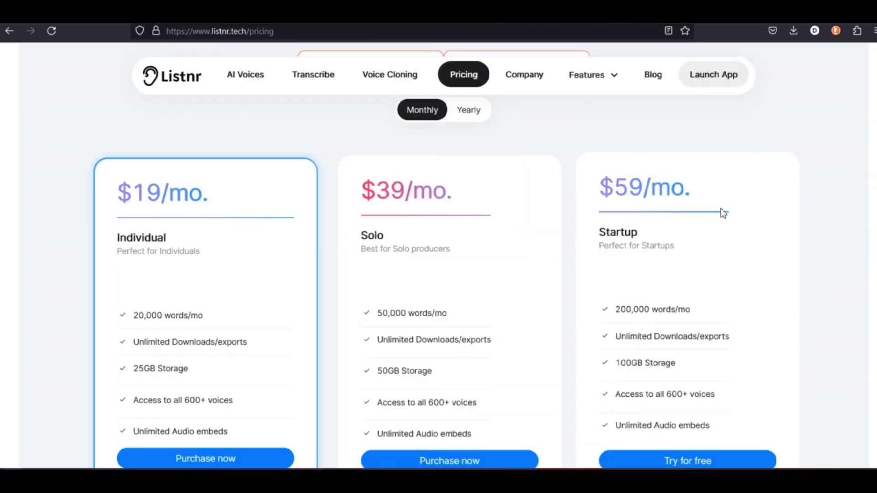
{"action": "scroll", "coordinate": [720, 211], "scroll_direction": "down", "scroll_amount": 2}
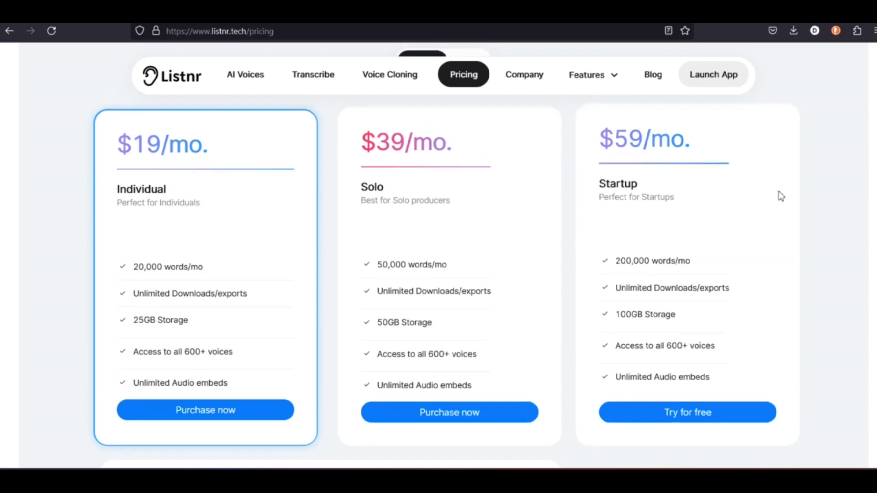
{"action": "scroll", "coordinate": [782, 197], "scroll_direction": "up", "scroll_amount": 2}
{"action": "scroll", "coordinate": [782, 196], "scroll_direction": "down", "scroll_amount": 1}
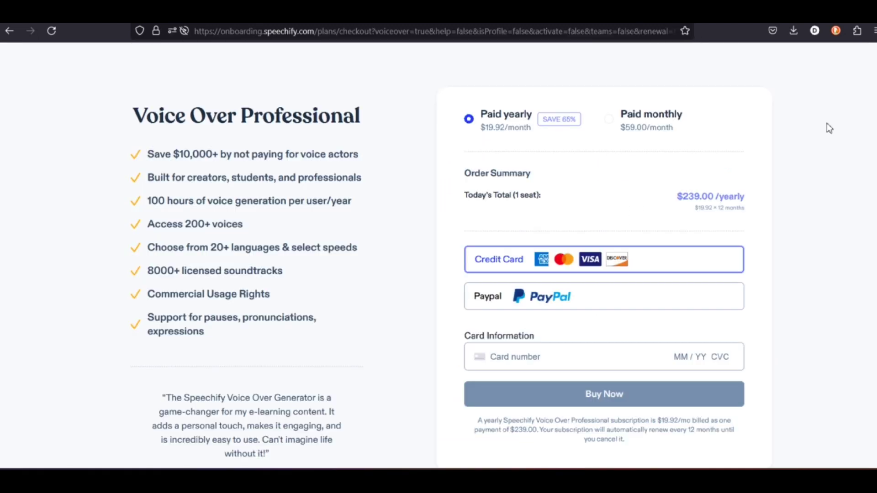
Scroll the Speechify checkout to review plan features and the $239.00/year order summary.
{"action": "scroll", "coordinate": [827, 126], "scroll_direction": "down", "scroll_amount": 3}
{"action": "scroll", "coordinate": [829, 128], "scroll_direction": "down", "scroll_amount": 1}
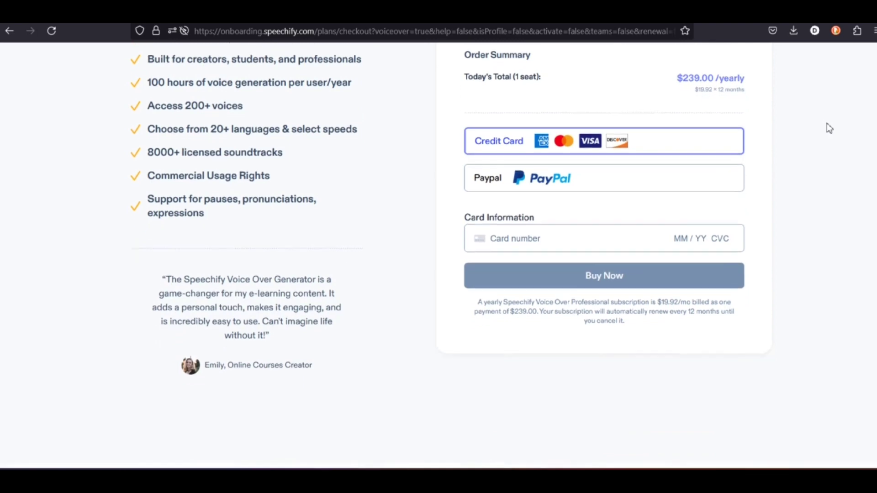
{"action": "scroll", "coordinate": [829, 128], "scroll_direction": "up", "scroll_amount": 4}
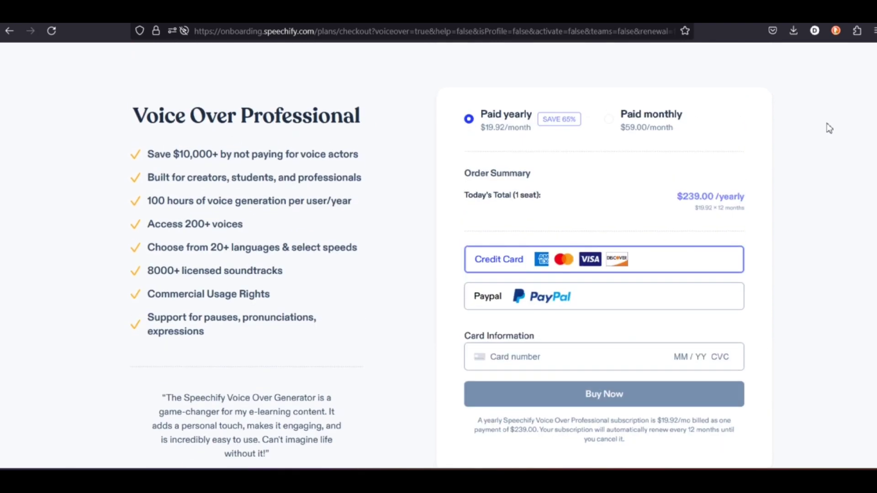